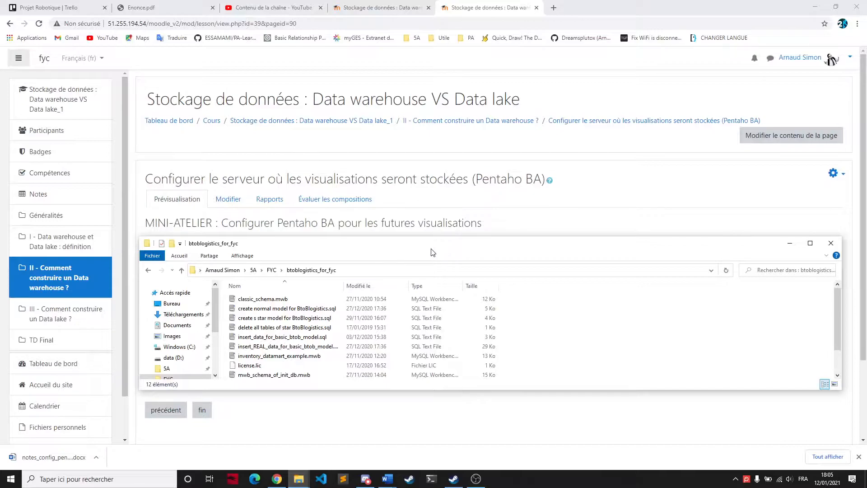
Step: Start the Pentaho server by running start-pentaho.bat from the D:\Pentaho\pentaho-server folder
left_click(357, 454)
left_click(290, 196)
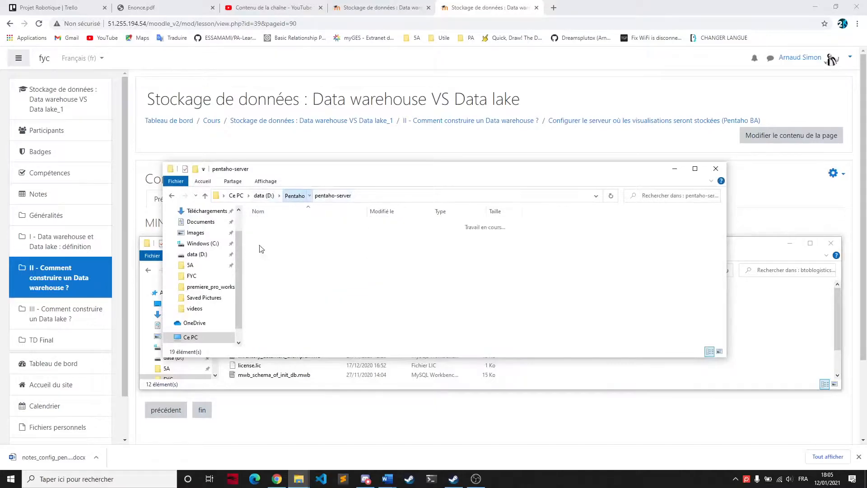
left_click(282, 234)
double_click(324, 236)
scroll(310, 291, "down", 3)
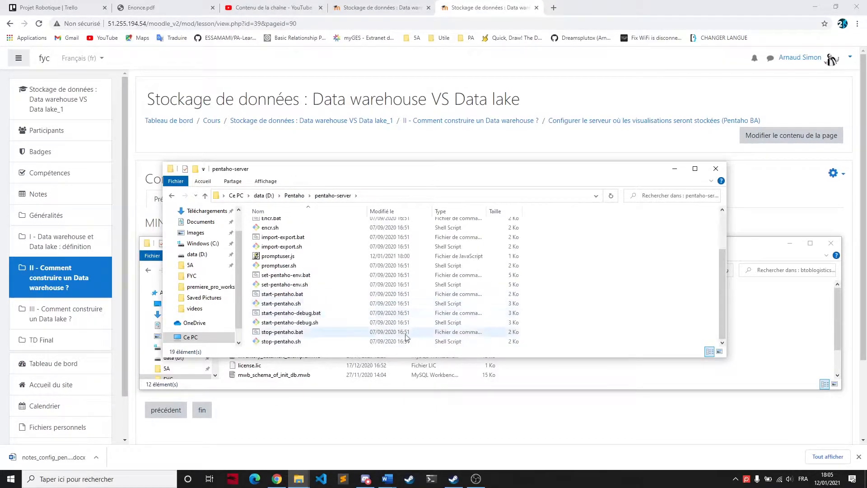
double_click(311, 295)
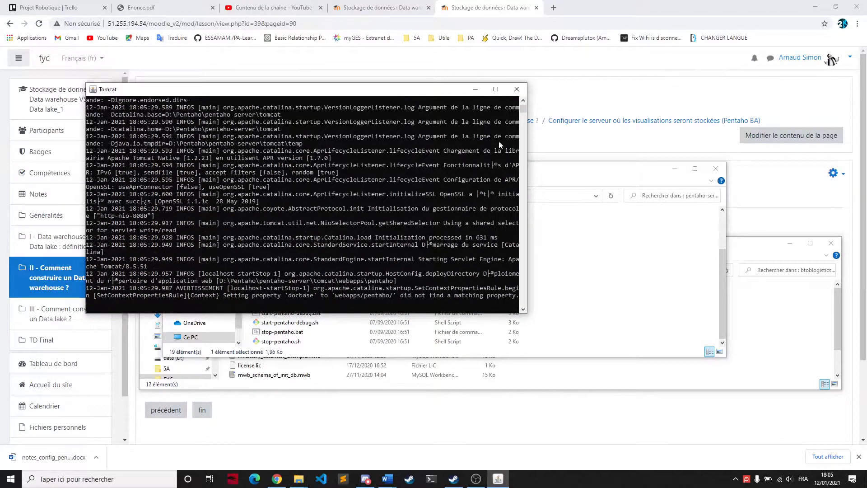
left_click(542, 177)
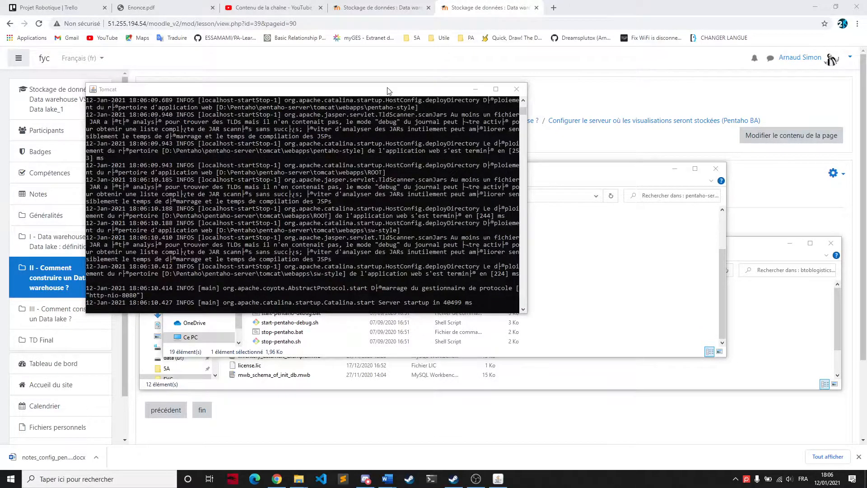
left_click_drag(388, 89, 385, 92)
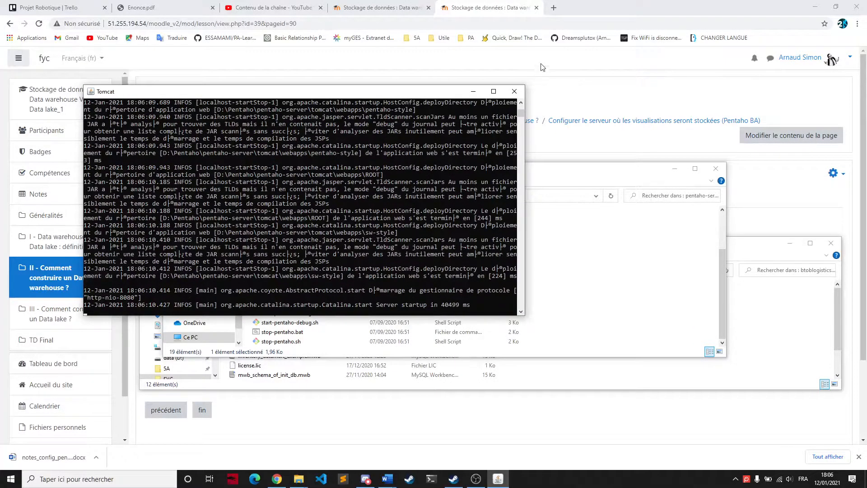
Step: Open localhost:8080/pentaho in a new browser tab and sign in with the evaluator administrator account
left_click(554, 8)
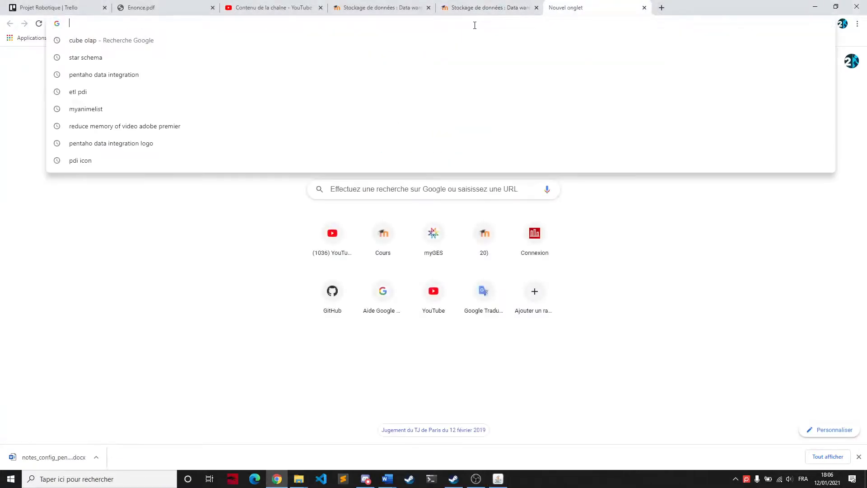
type("lo")
key("Return")
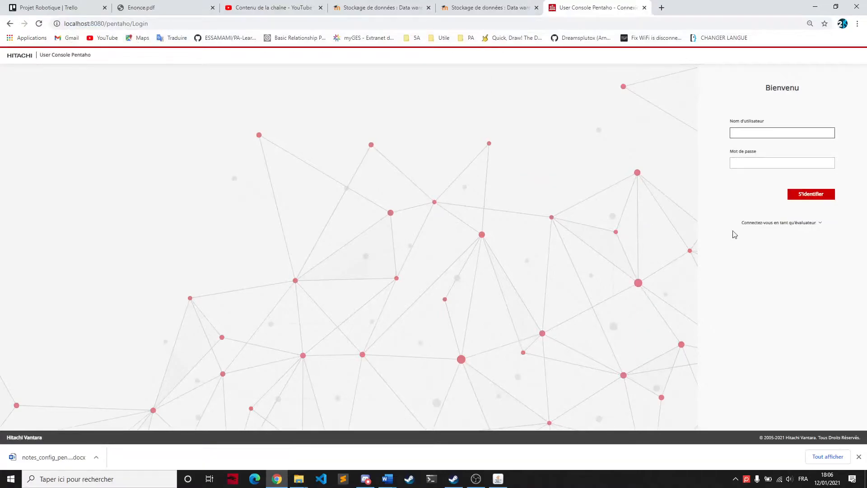
left_click(758, 224)
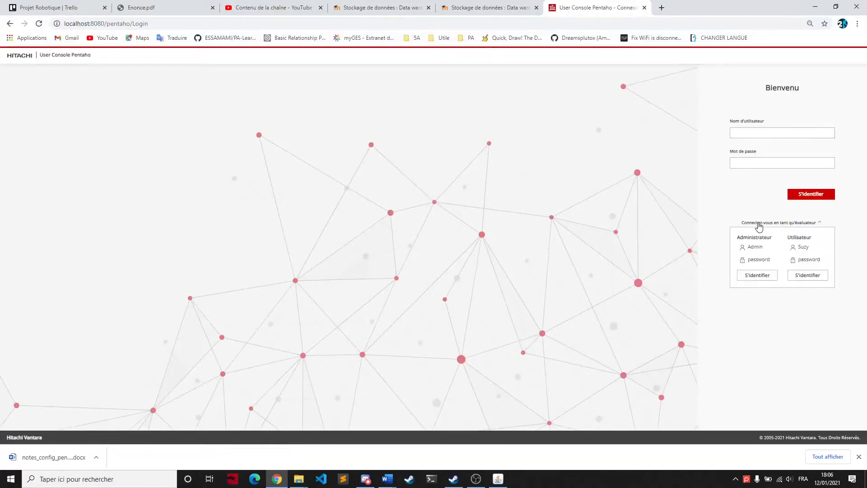
left_click(750, 277)
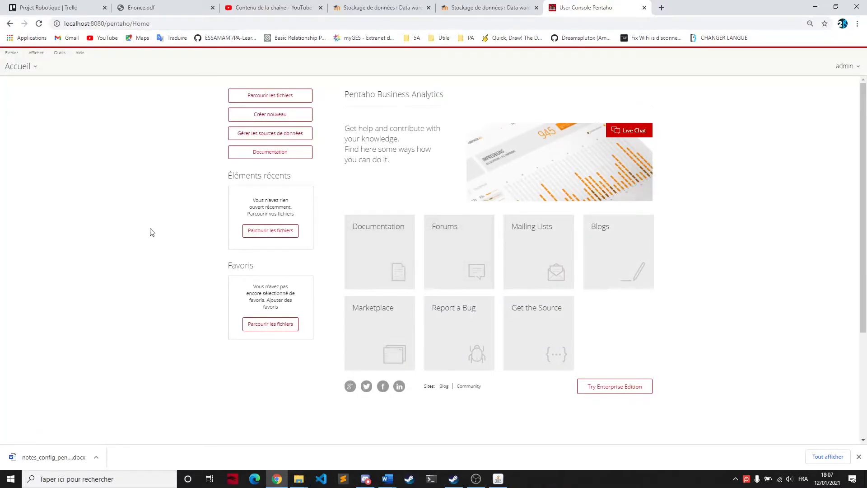
Step: Create a new database connection in the data source manager and name it ventes_datamart
left_click(258, 137)
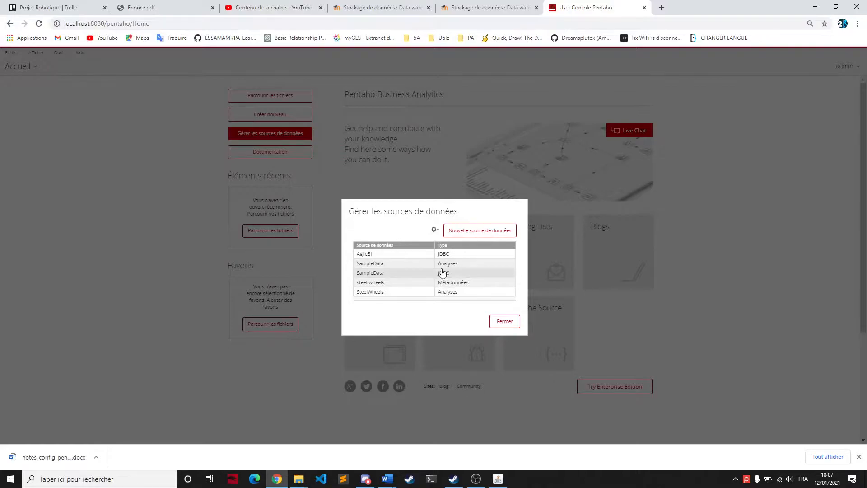
left_click(433, 230)
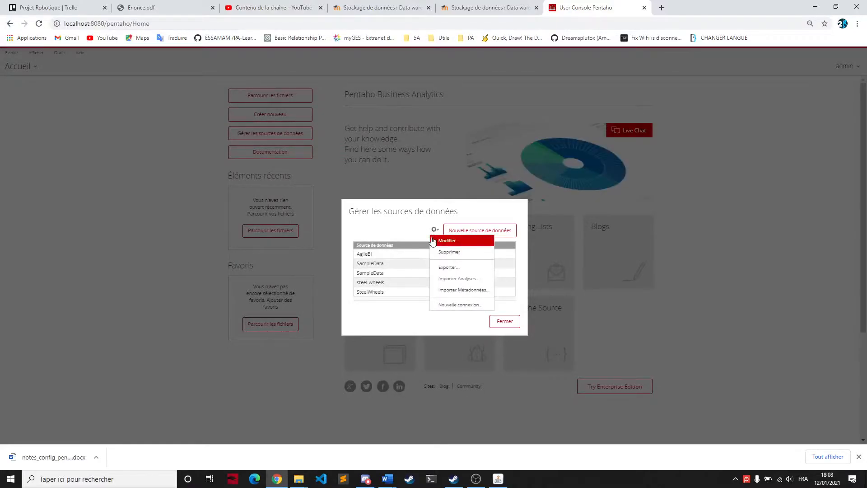
left_click(448, 307)
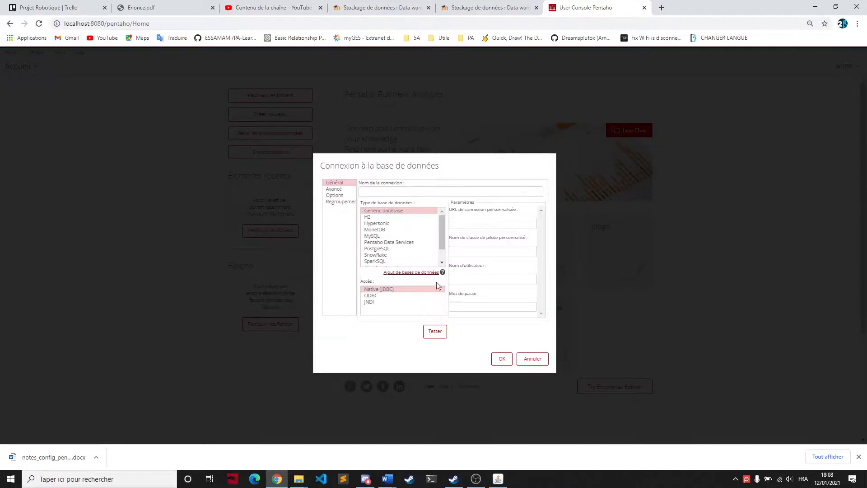
left_click(410, 194)
type("Ventes_datamart")
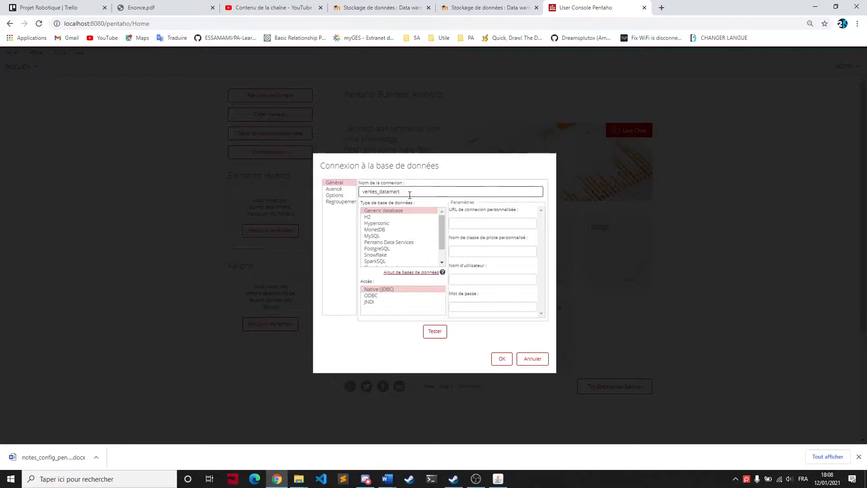
Step: Set the connection to MySQL with host localhost, database ventes_datamart and user root, and enter the database password
scroll(397, 253, "down", 1)
left_click(366, 222)
left_click(478, 223)
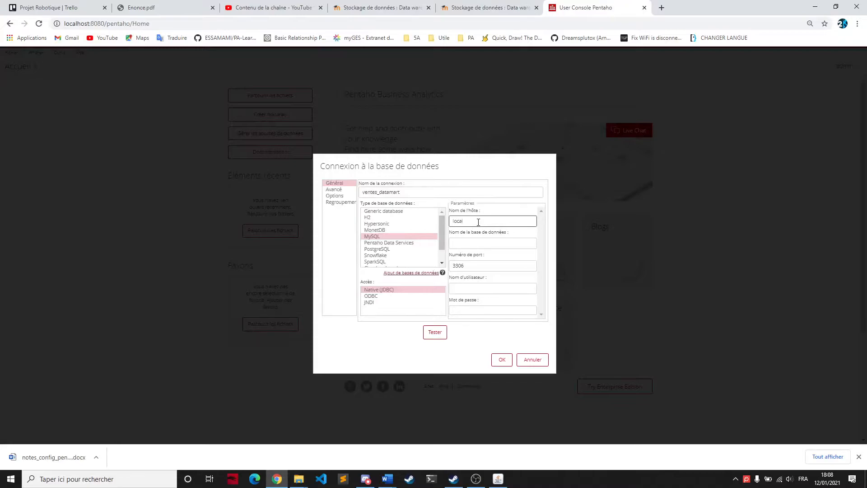
left_click(477, 243)
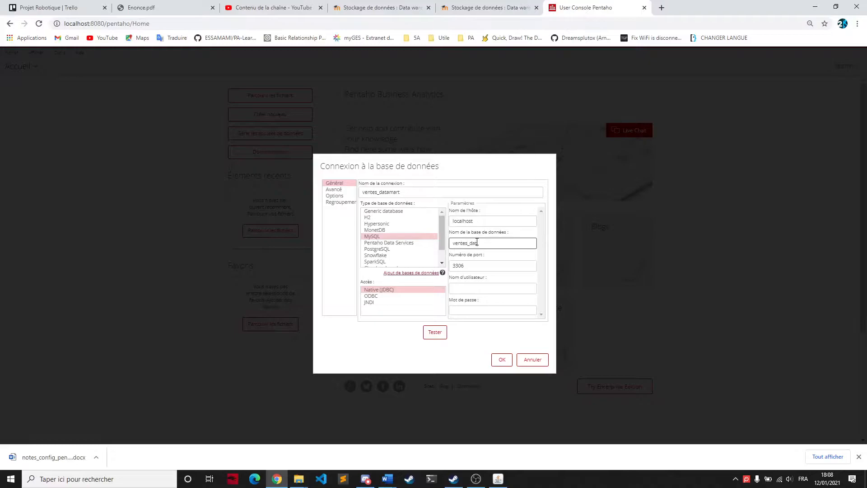
left_click(477, 289)
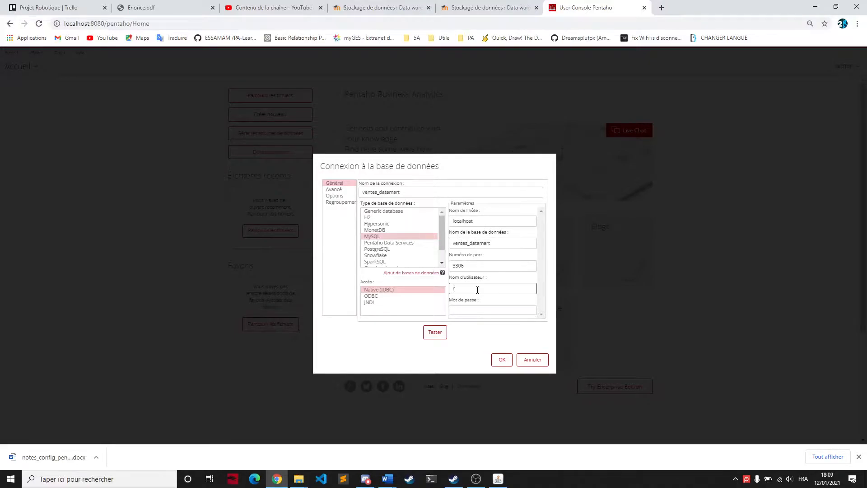
left_click(480, 310)
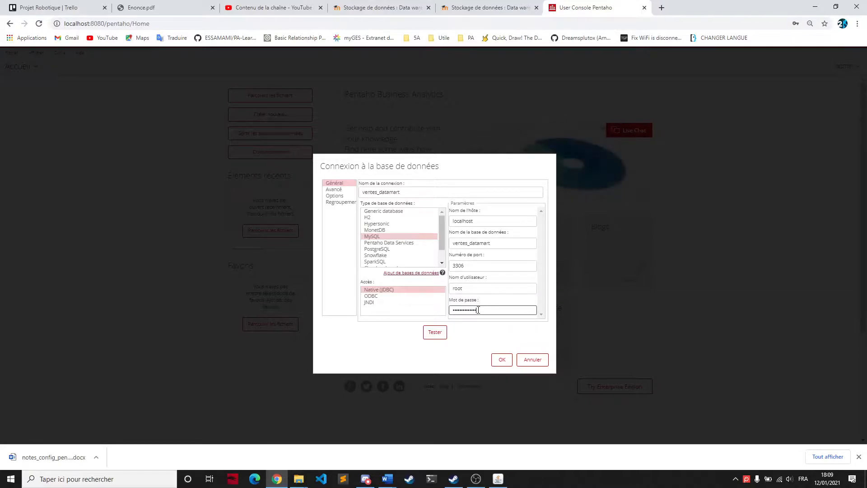
Step: Test the ventes_datamart connection, save it, and refuse to let the browser store the password
left_click(440, 334)
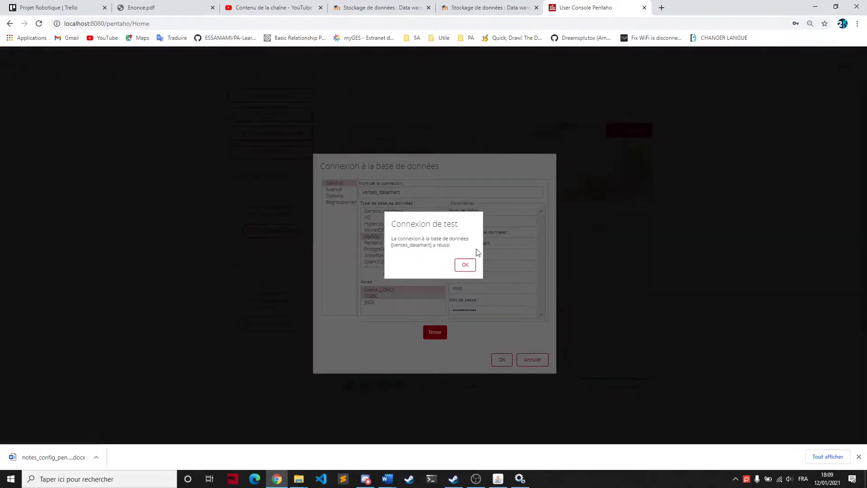
left_click(465, 266)
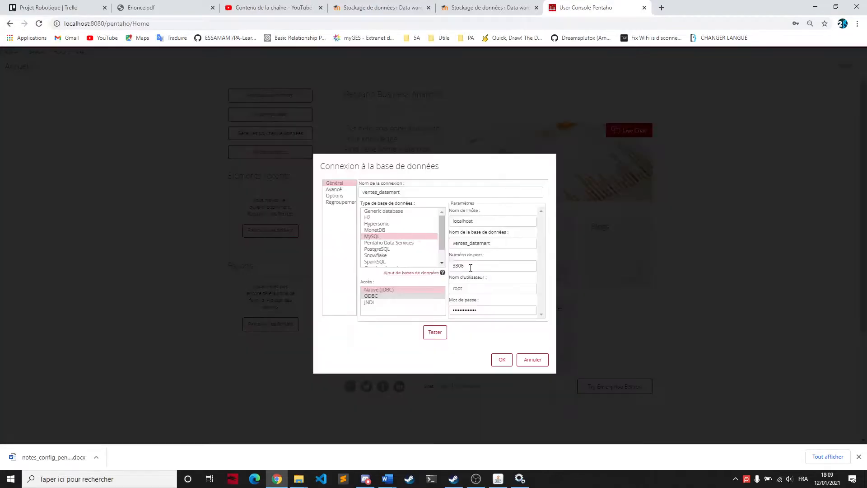
left_click(500, 360)
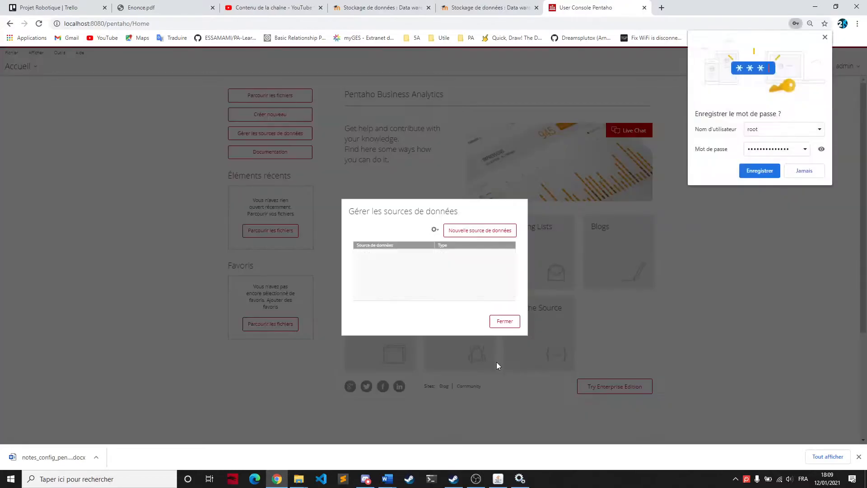
left_click(802, 171)
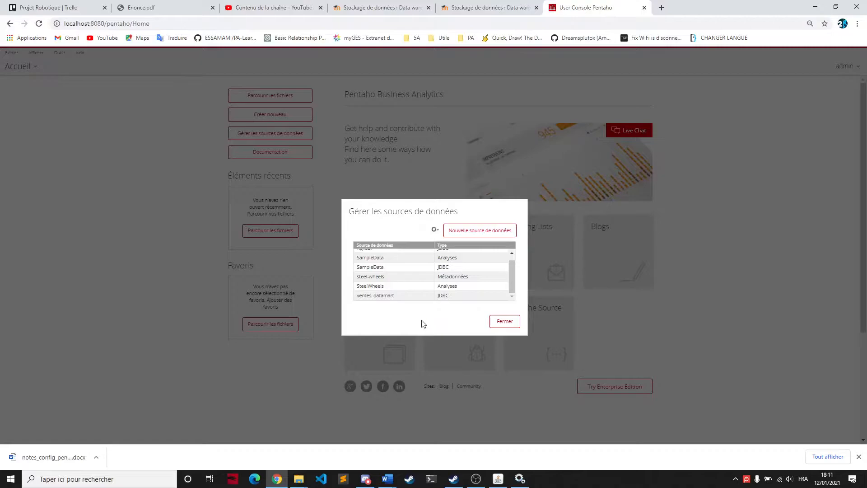
Step: Launch Schema Workbench by running workbench.bat from the D:\Pentaho\schema-workbench folder
mouse_move(298, 478)
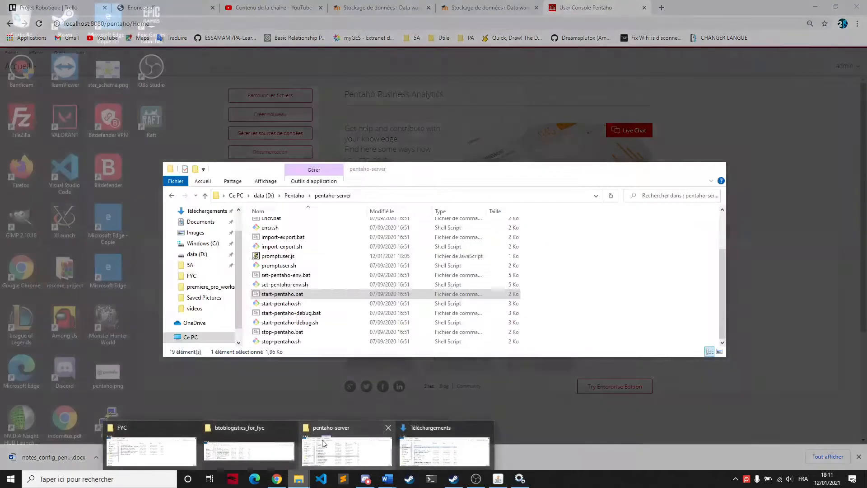
left_click(322, 442)
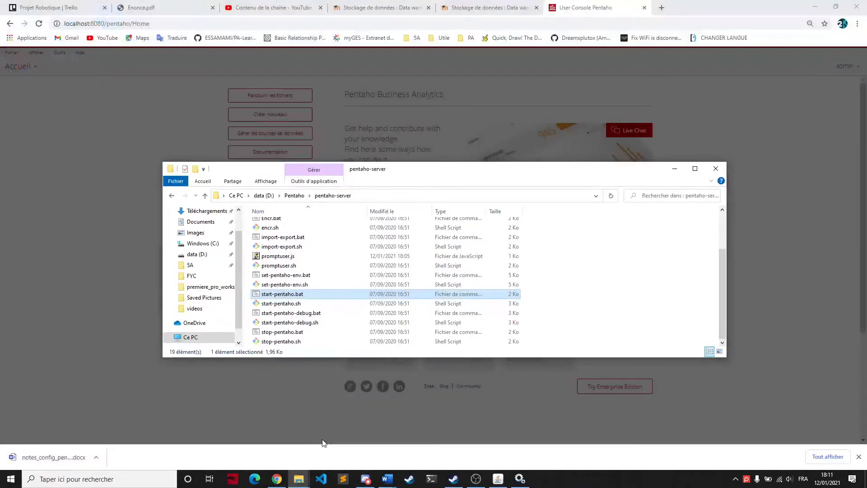
left_click(297, 199)
left_click(303, 255)
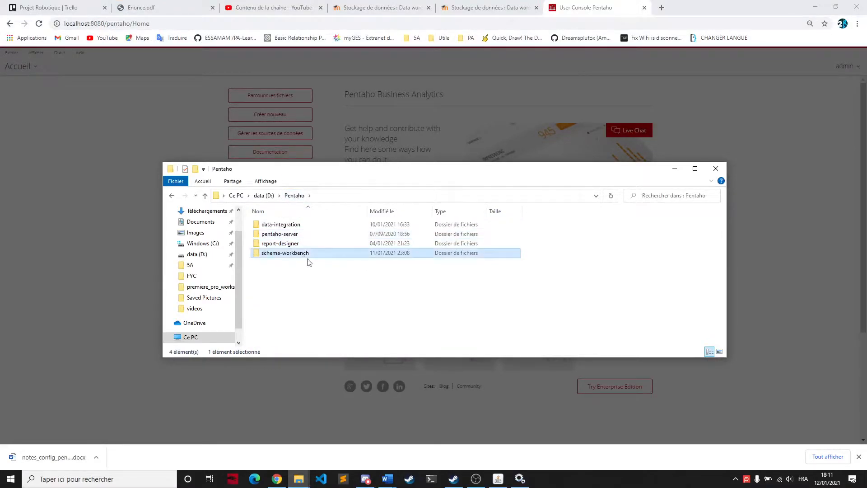
double_click(306, 255)
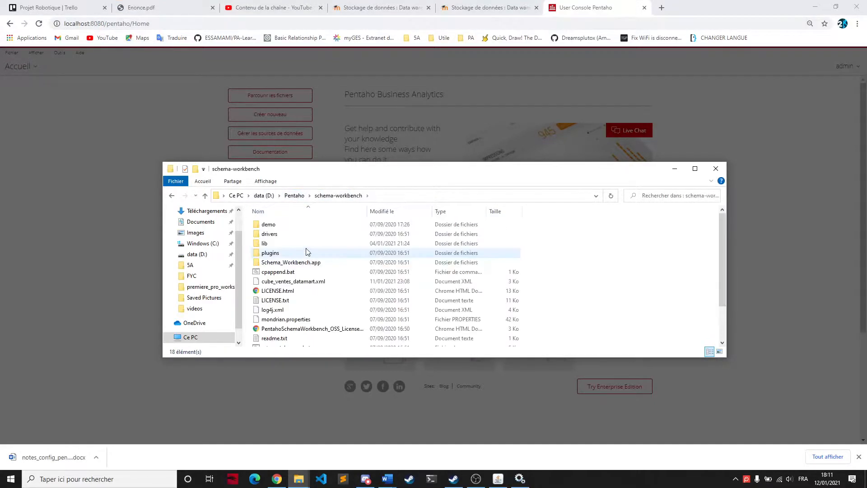
scroll(332, 245, "down", 1)
scroll(422, 279, "down", 1)
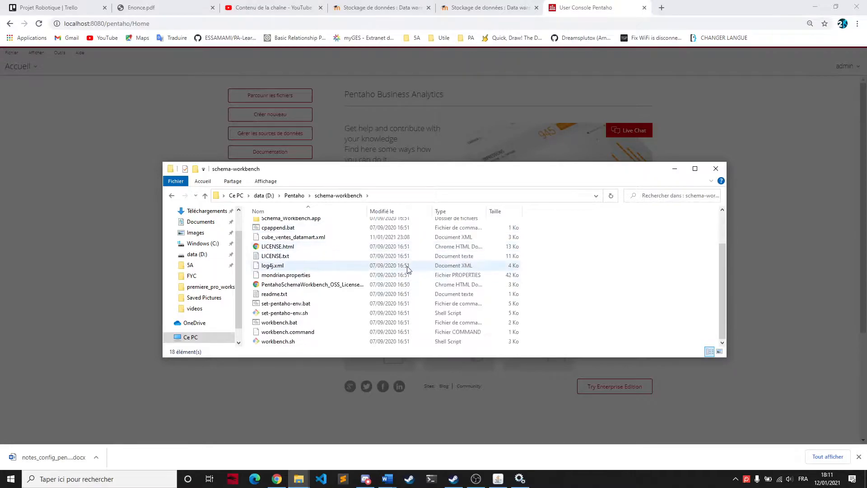
double_click(301, 323)
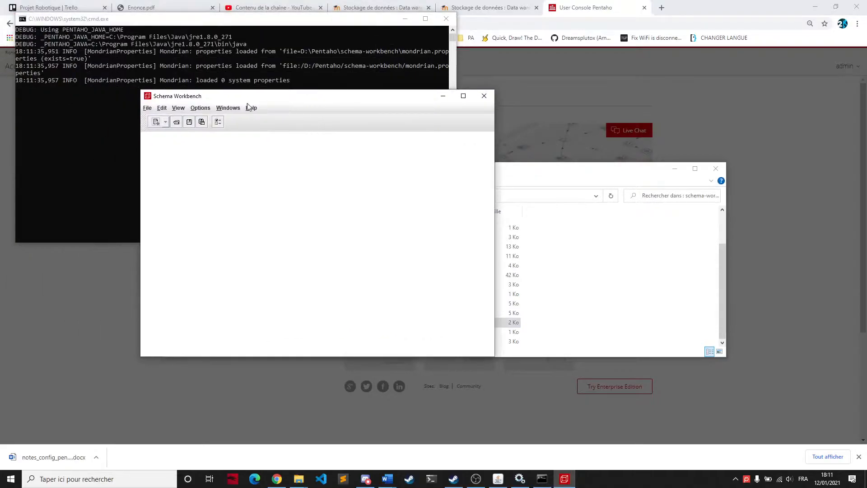
Step: Open the recent schema cube_ventes_datamart.xml and inspect the attributes of the ventes_datamart_cube cube
left_click(148, 109)
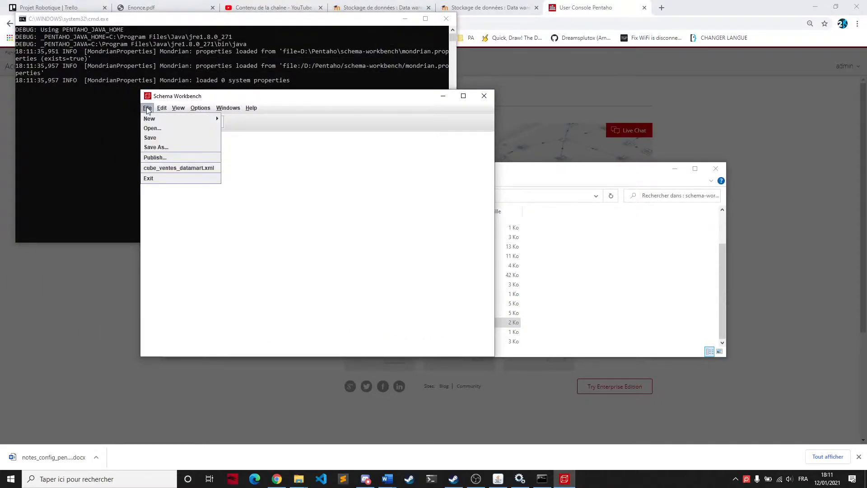
left_click(177, 168)
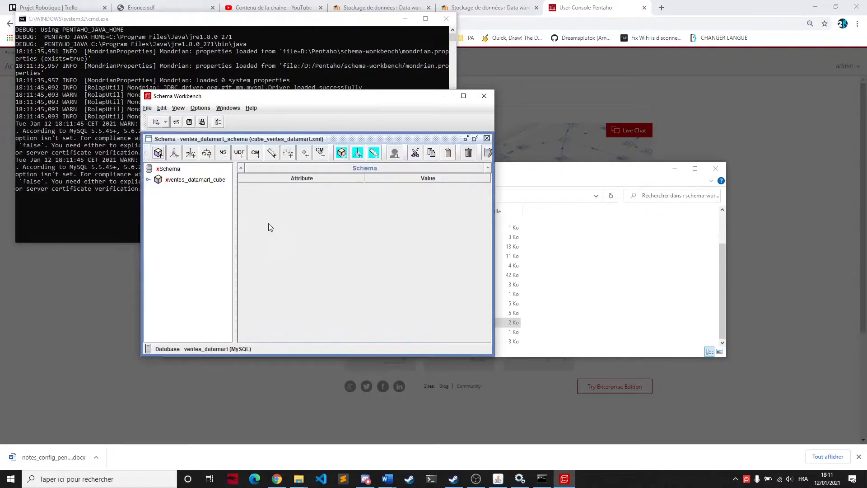
left_click(181, 180)
left_click(368, 186)
left_click_drag(368, 186, 289, 183)
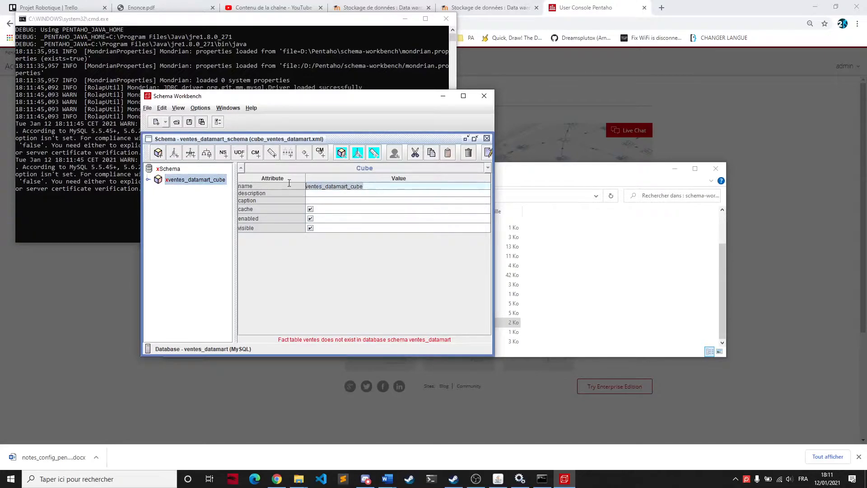
left_click(168, 229)
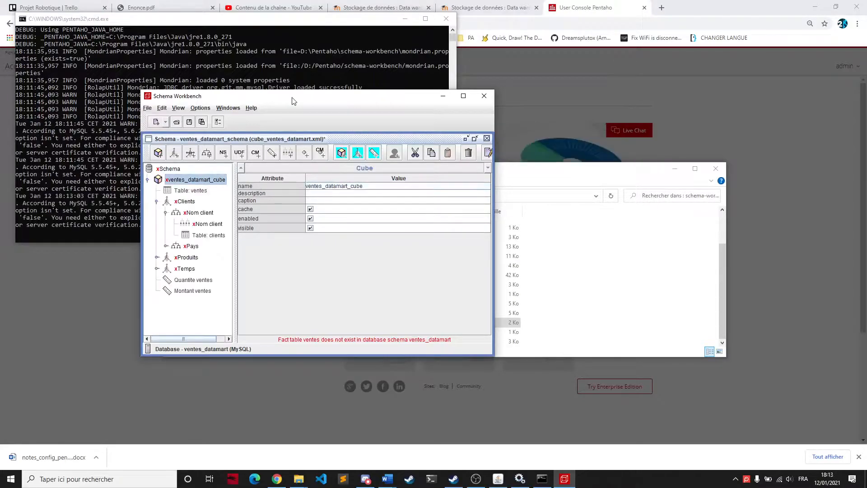
Step: Open the schema's publish settings, enter user Admin and the account password, and turn off remembering these settings
left_click(147, 109)
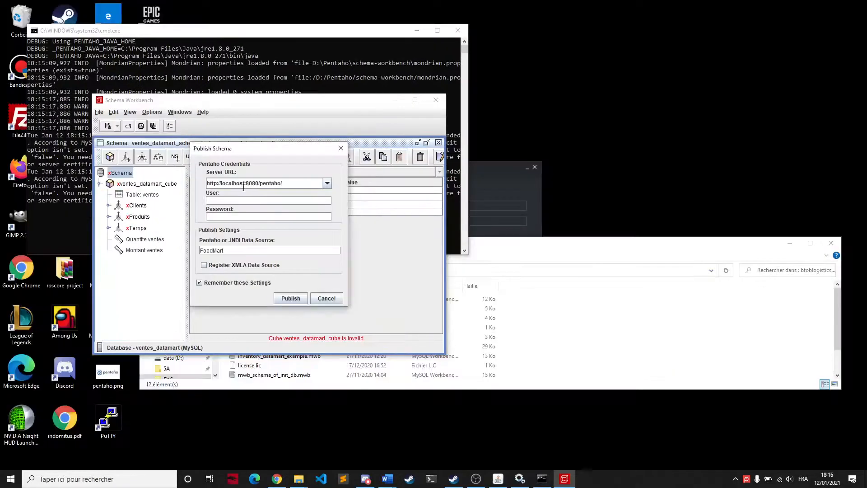
left_click(235, 199)
type("admin")
left_click(248, 219)
type("pa")
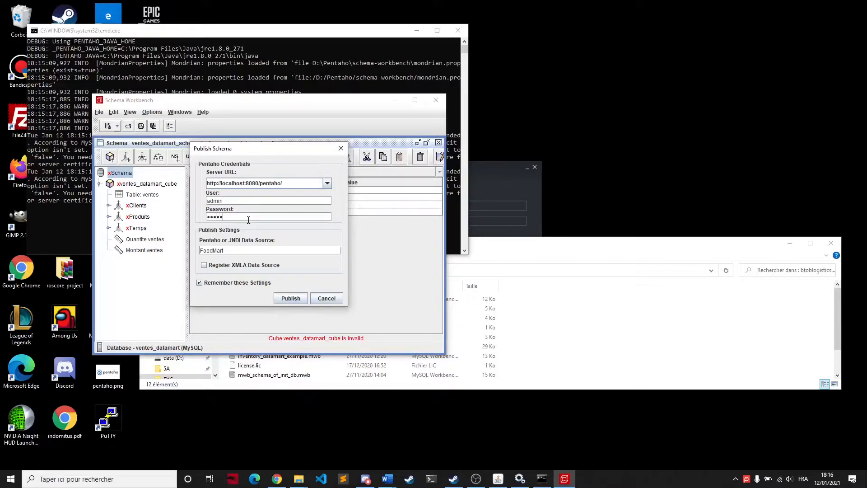
left_click(200, 282)
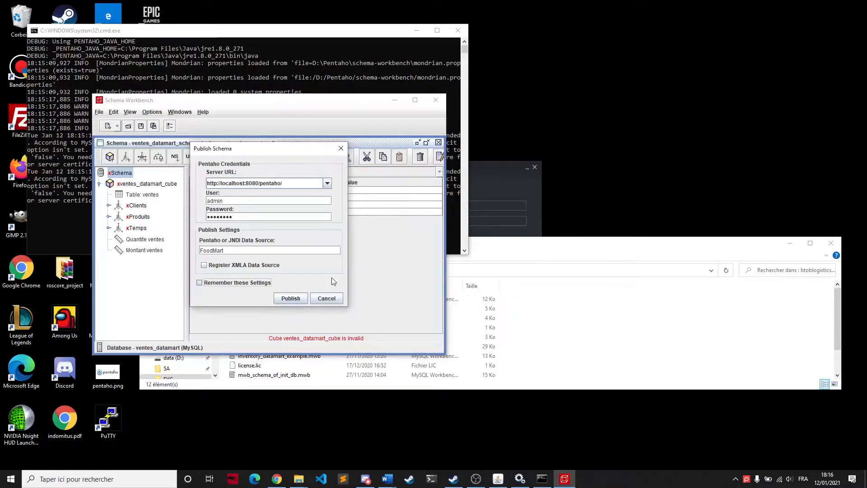
left_click(212, 200)
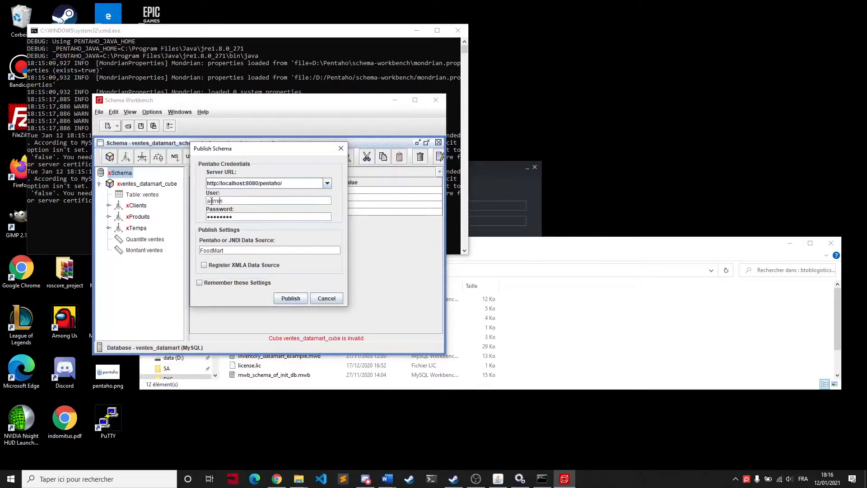
key("Delete")
type("A")
Step: Set the Pentaho data source to ventes_datamart and publish the schema to the server
left_click(243, 250)
key("ctrl+a")
type("ventes_datamart")
left_click(291, 297)
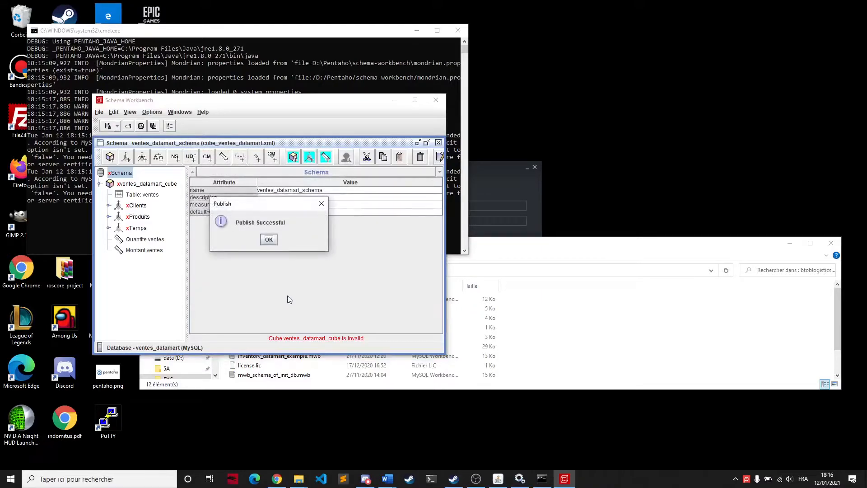
left_click(267, 239)
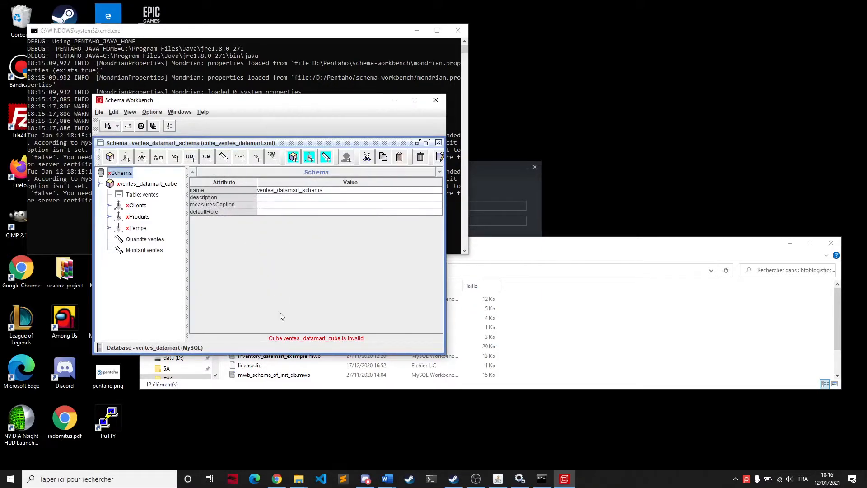
Step: Switch to the Pentaho User Console in Chrome, reload it, and check the data source list for ventes_datamart_schema
left_click(277, 479)
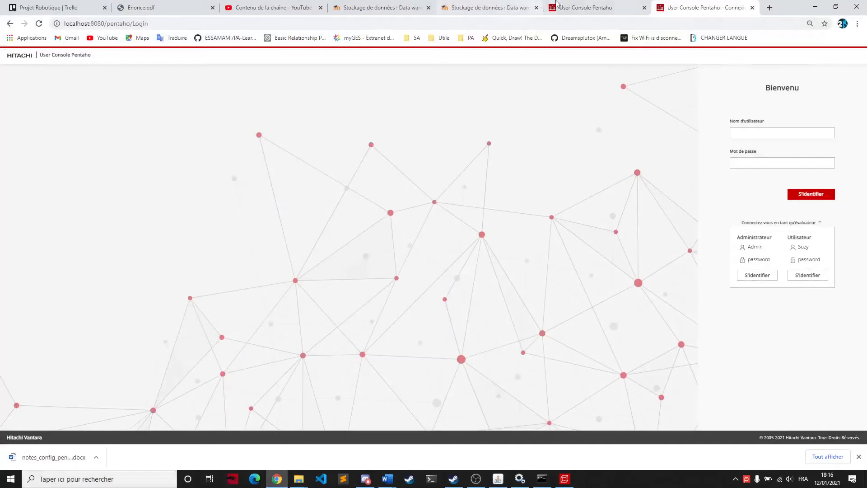
left_click(587, 7)
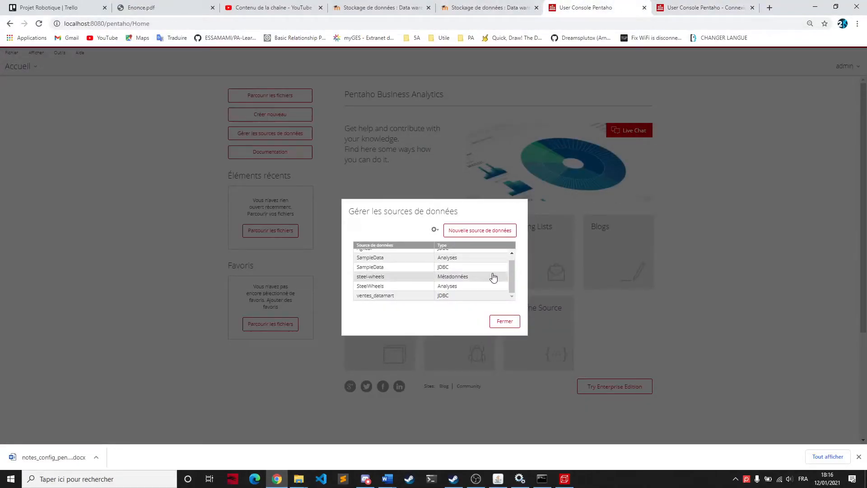
scroll(493, 277, "up", 1)
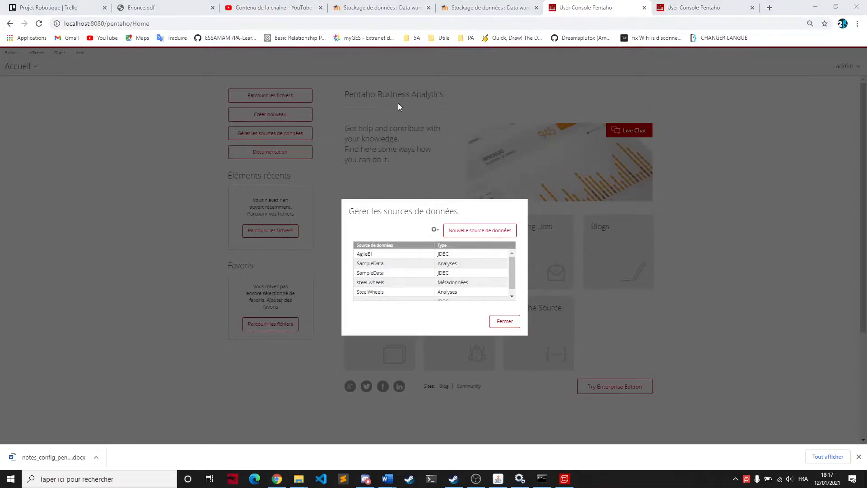
left_click(408, 23)
key("Return")
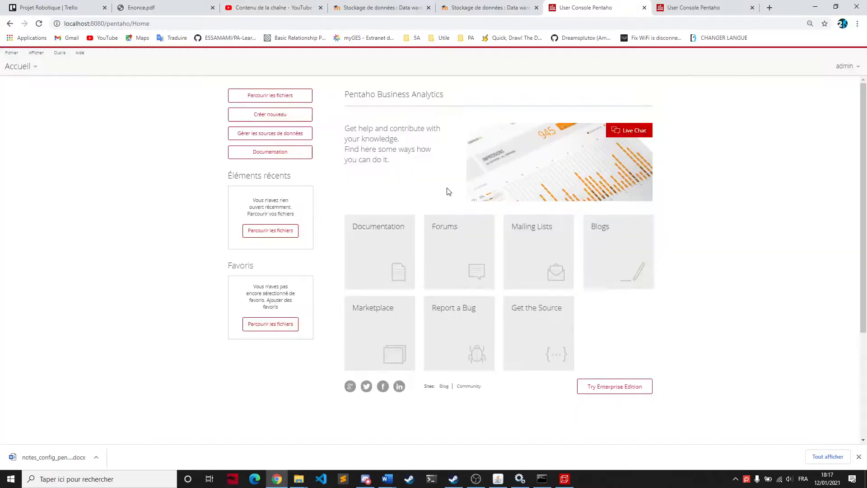
left_click(289, 133)
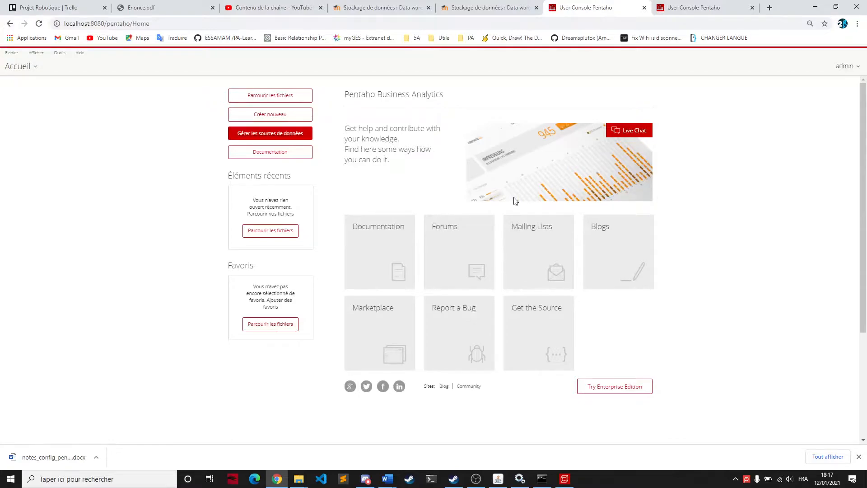
scroll(486, 284, "down", 3)
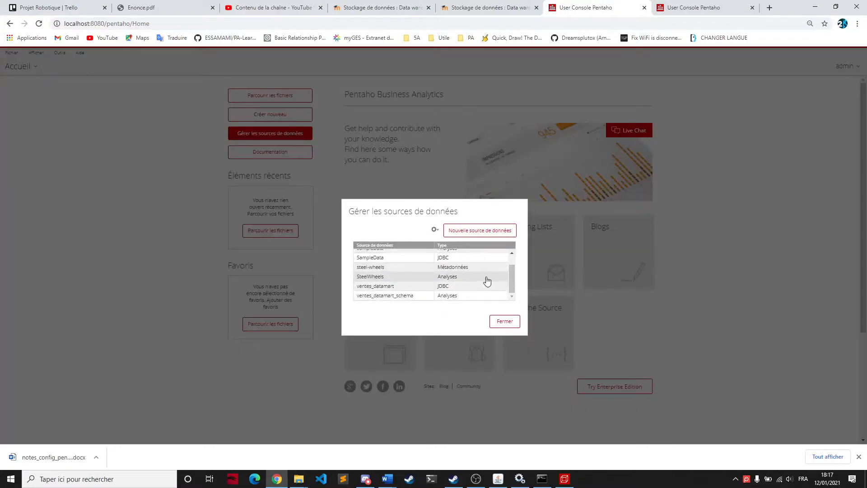
left_click(411, 296)
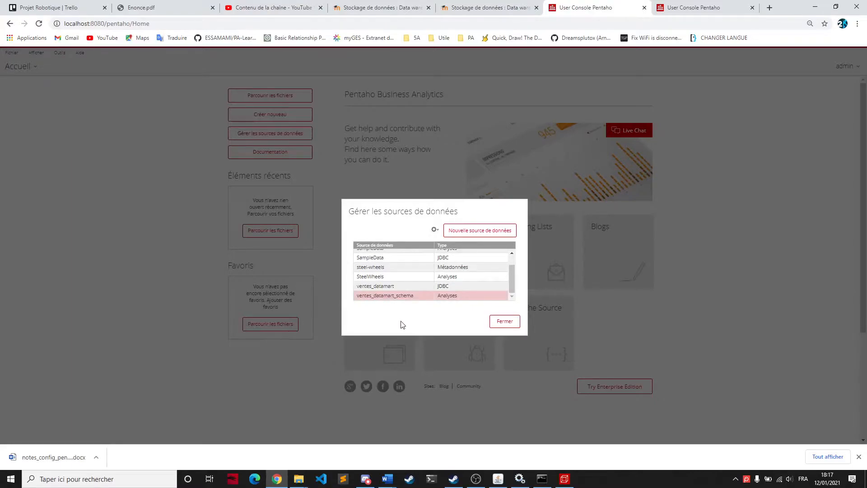
left_click(501, 321)
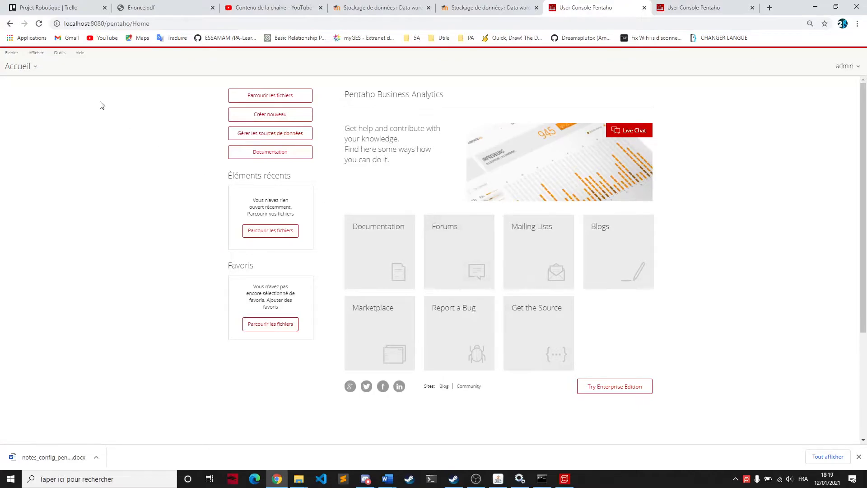
Step: Go to the Pentaho Marketplace and search the available plugins for saiku
left_click(32, 68)
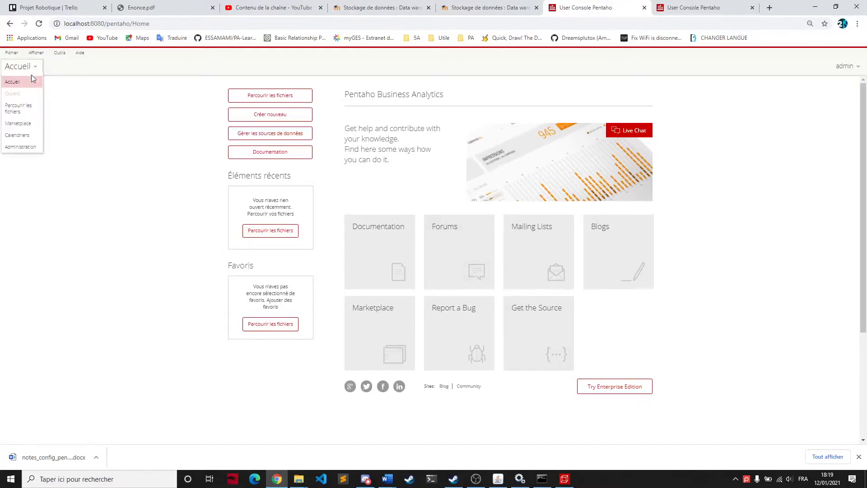
left_click(26, 128)
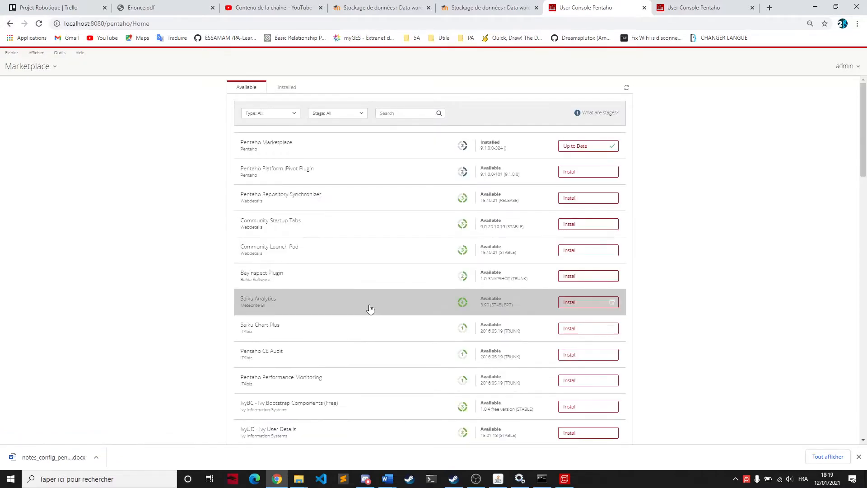
left_click(415, 114)
type("s")
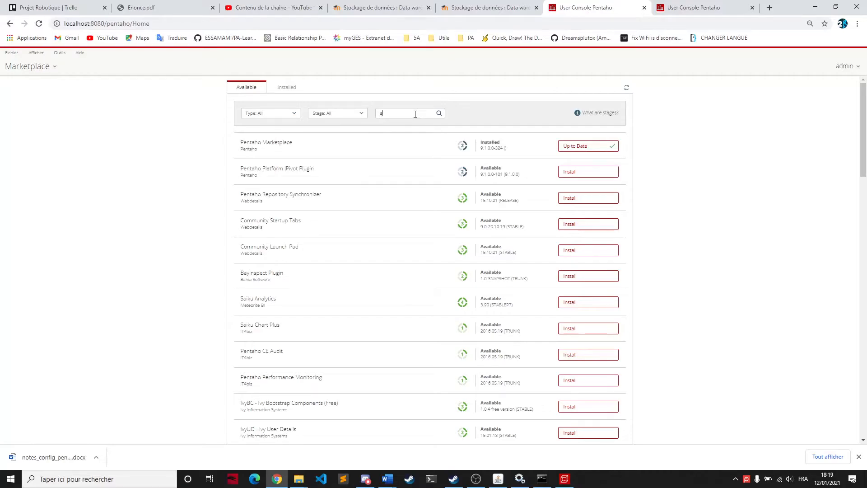
type("aiku")
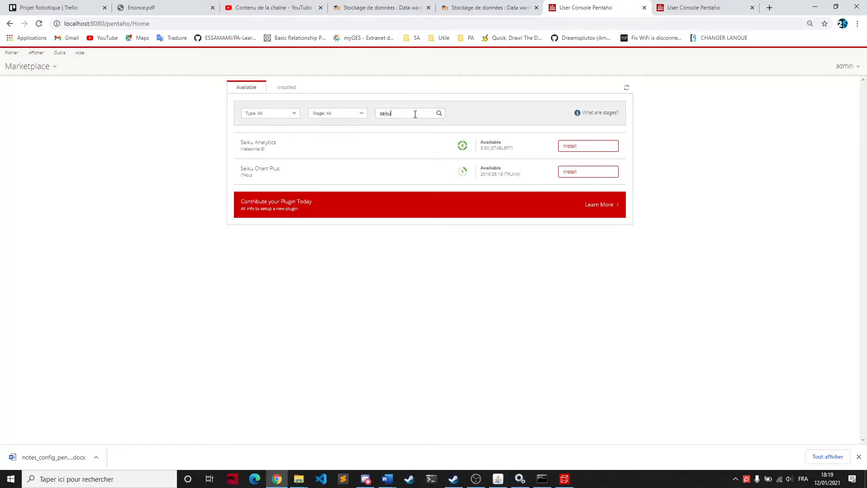
Step: Install the Saiku Analytics plugin in version 3.90 (STABLEP7)
left_click(303, 152)
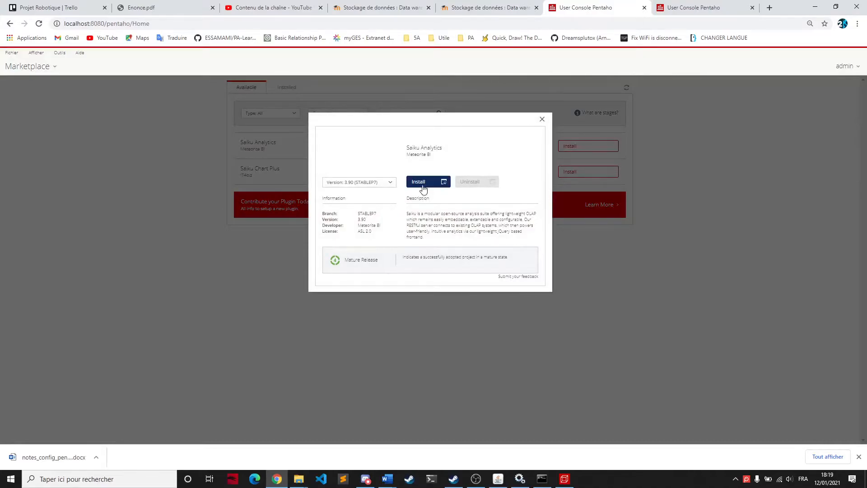
left_click(380, 183)
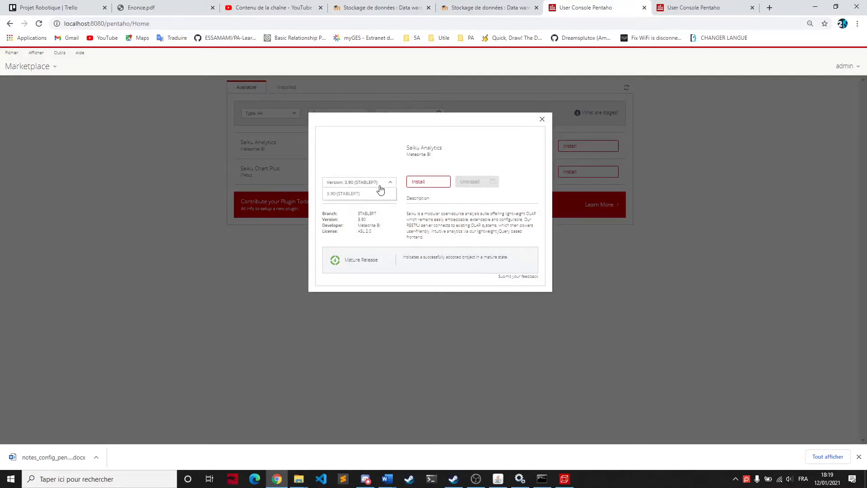
left_click(380, 192)
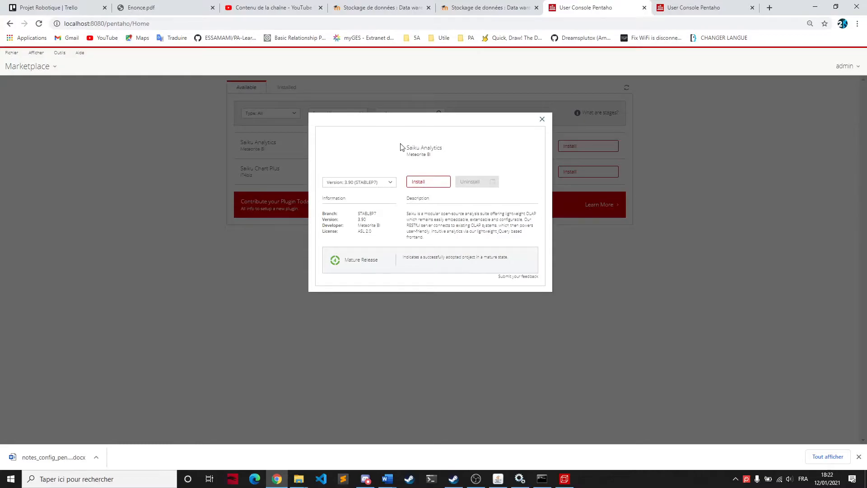
left_click(424, 182)
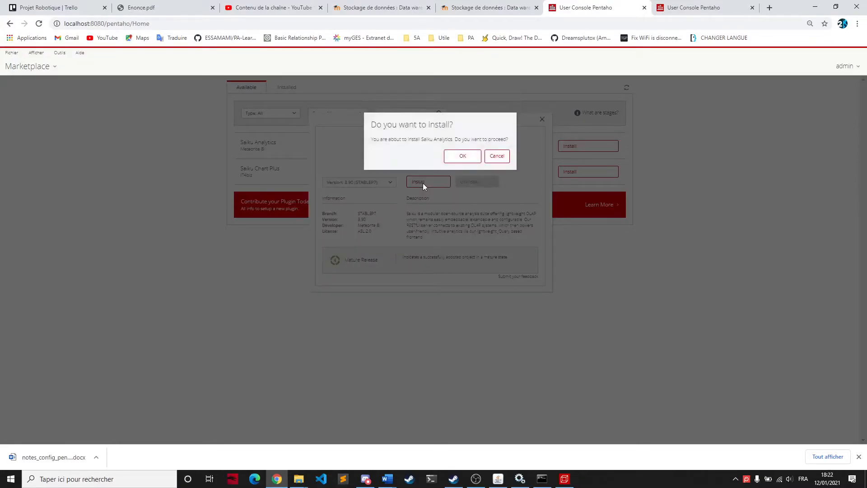
left_click(462, 156)
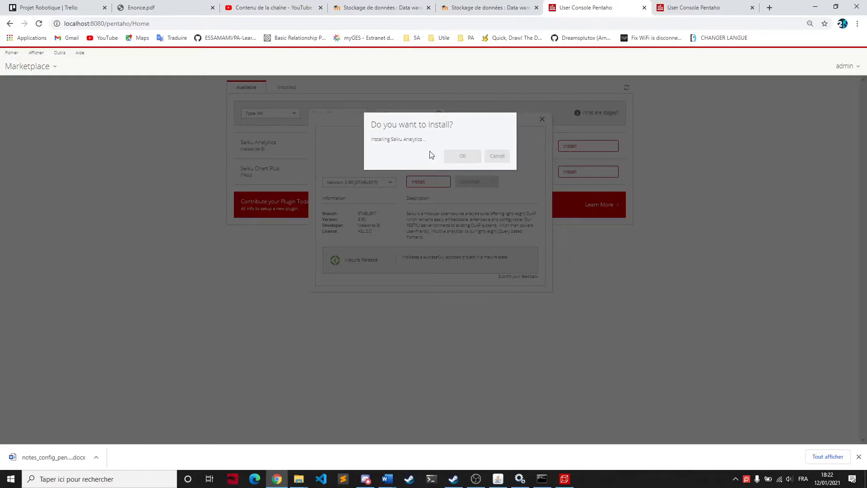
Step: Open the licensing.meteorite.bi link from the installation notes in a new tab and read the page
left_click_drag(416, 169, 369, 170)
right_click(383, 192)
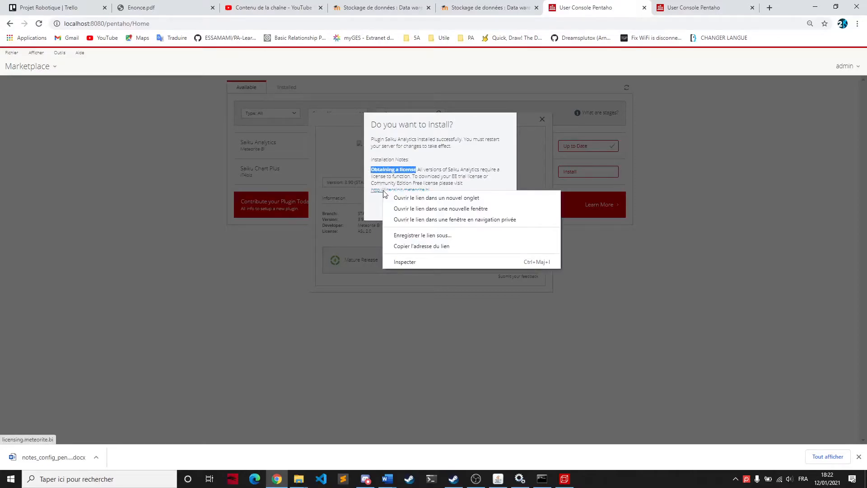
left_click(409, 198)
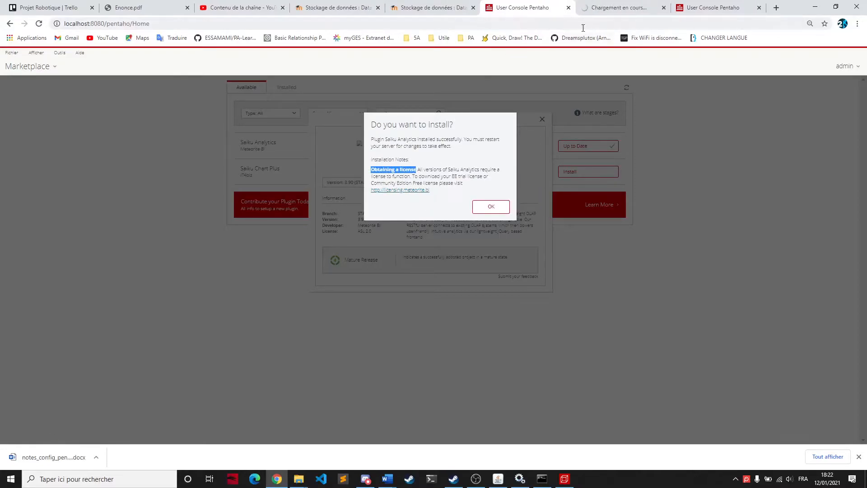
left_click(615, 10)
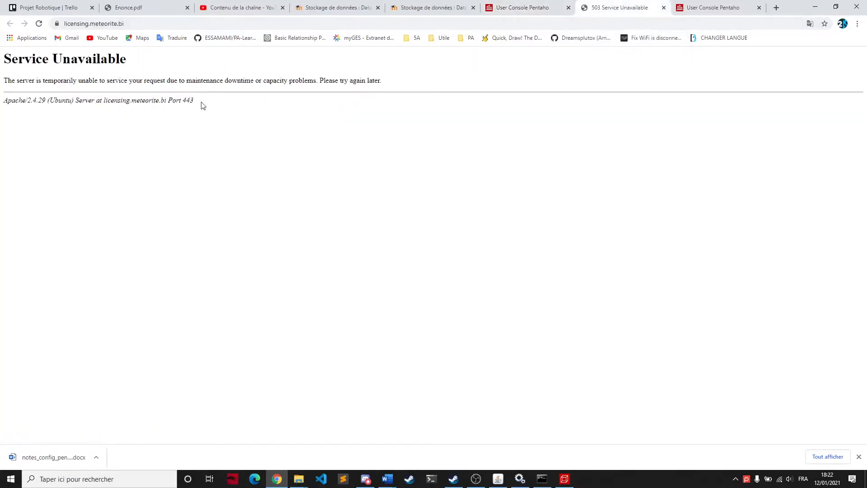
left_click_drag(209, 106, 3, 56)
left_click(226, 113)
Step: Search the web for license meteorite bi from the other User Console tab, view the Meteorite BI home page, and return to the results
left_click(727, 8)
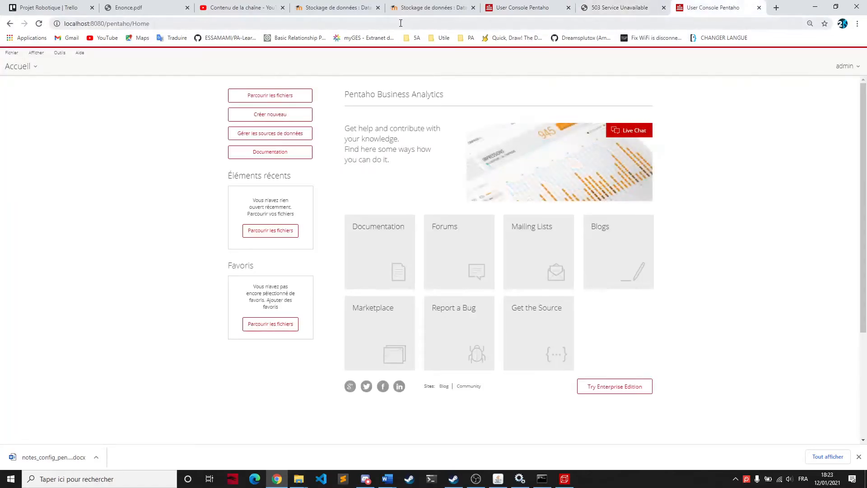
left_click(95, 25)
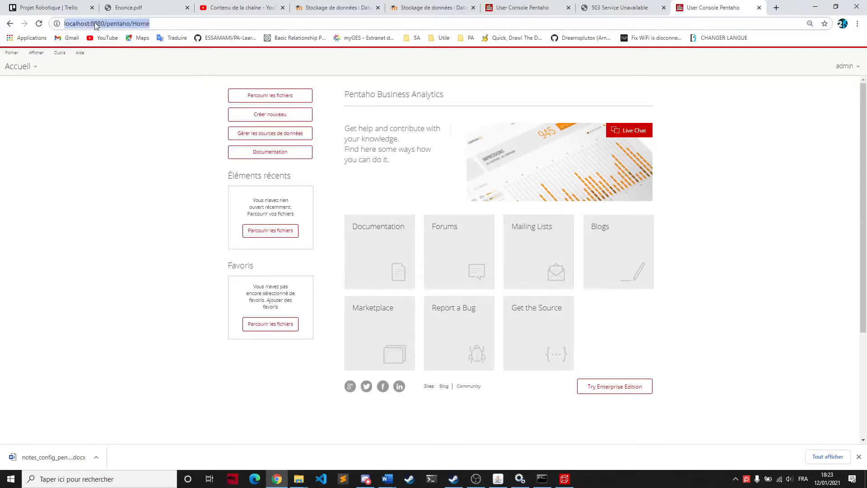
type("license met")
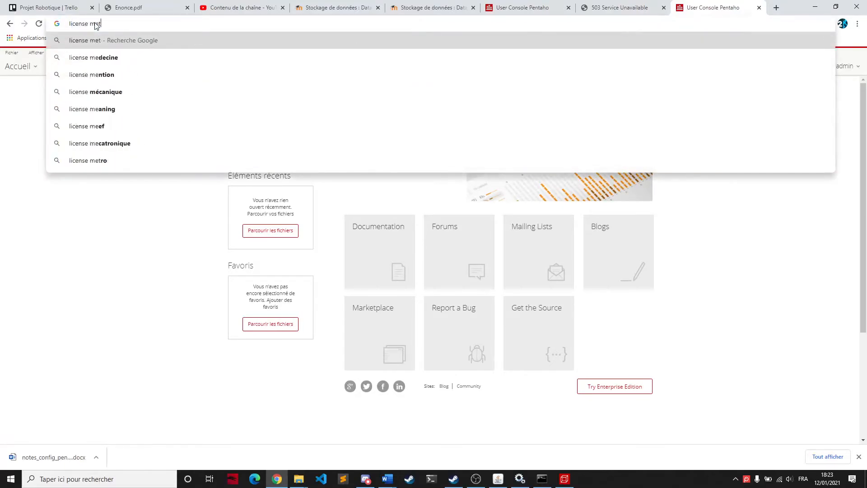
type("eorite bi")
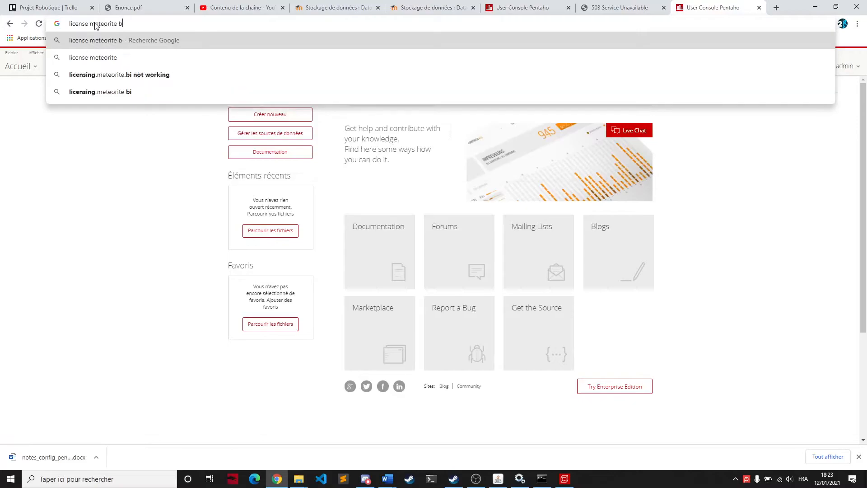
key("Return")
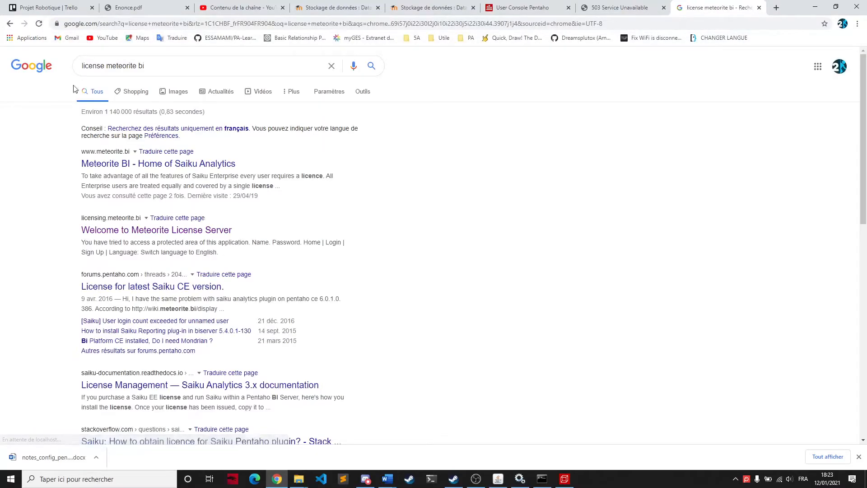
left_click(135, 163)
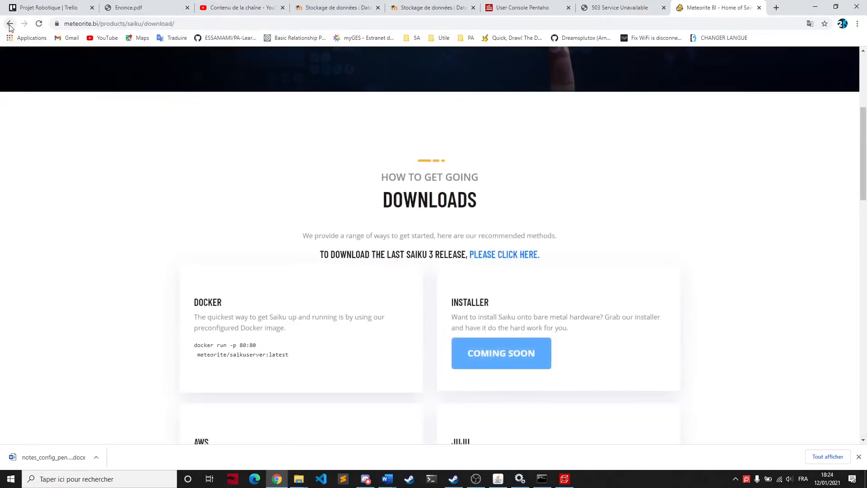
left_click(10, 24)
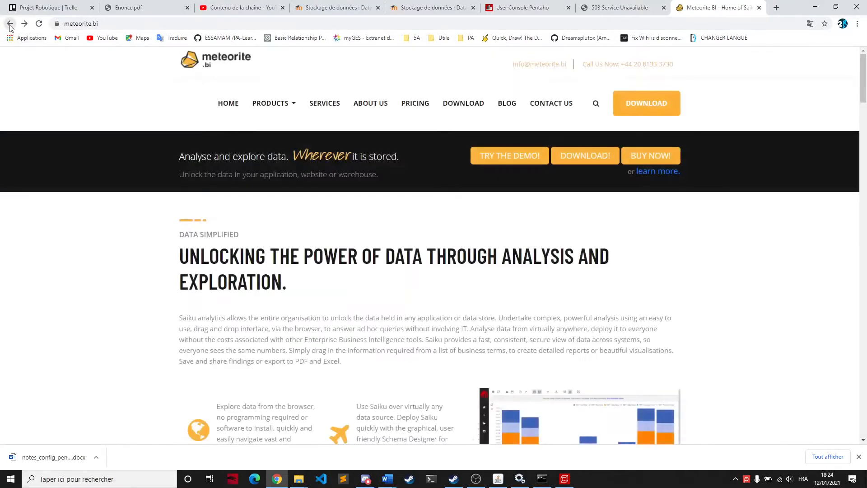
left_click(9, 24)
left_click(138, 23)
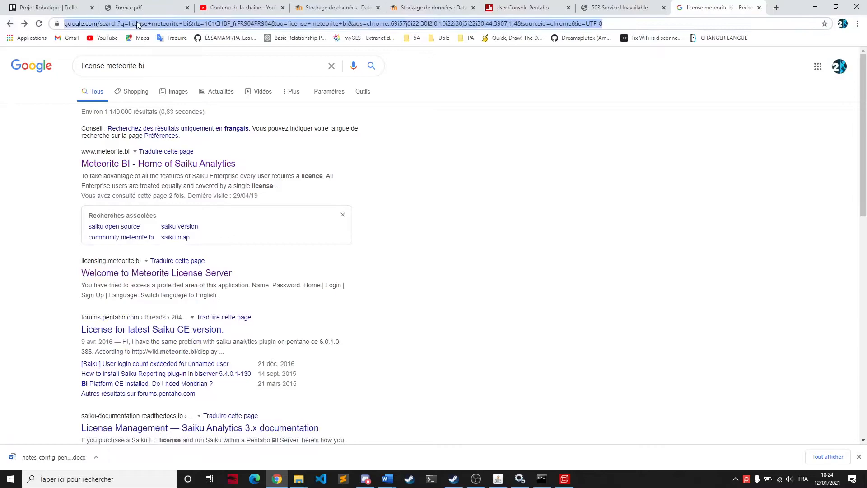
key("ctrl+v")
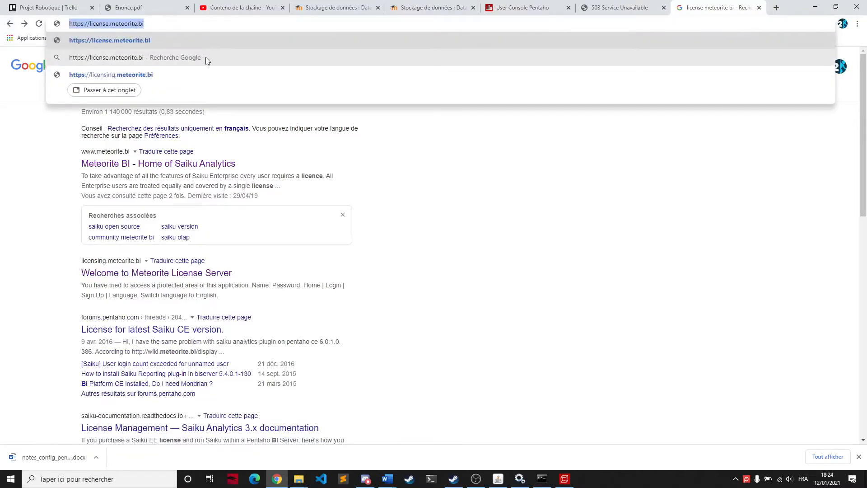
key("Return")
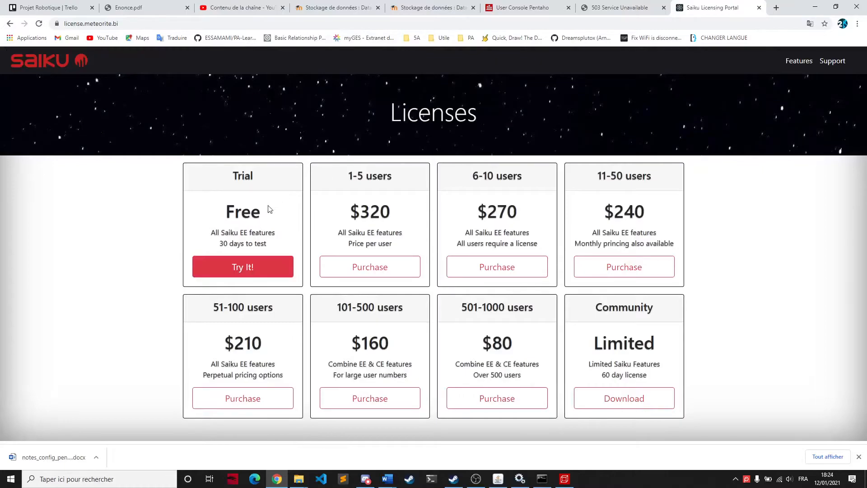
left_click_drag(595, 307, 655, 377)
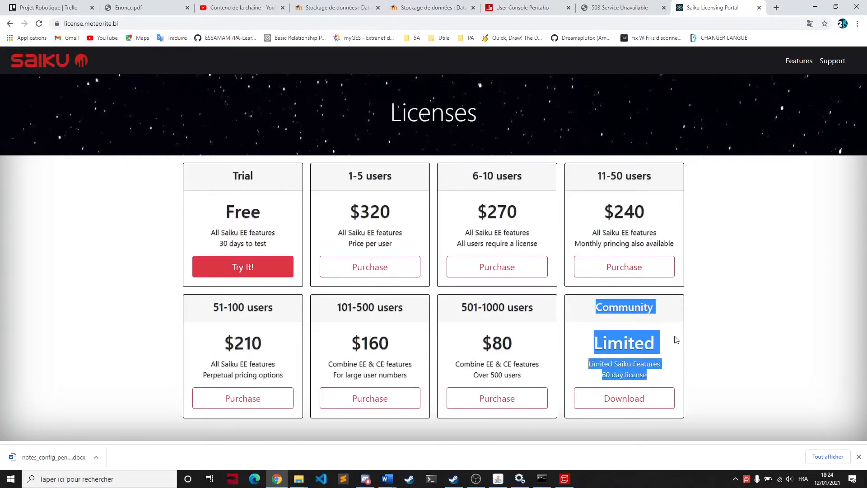
left_click(640, 339)
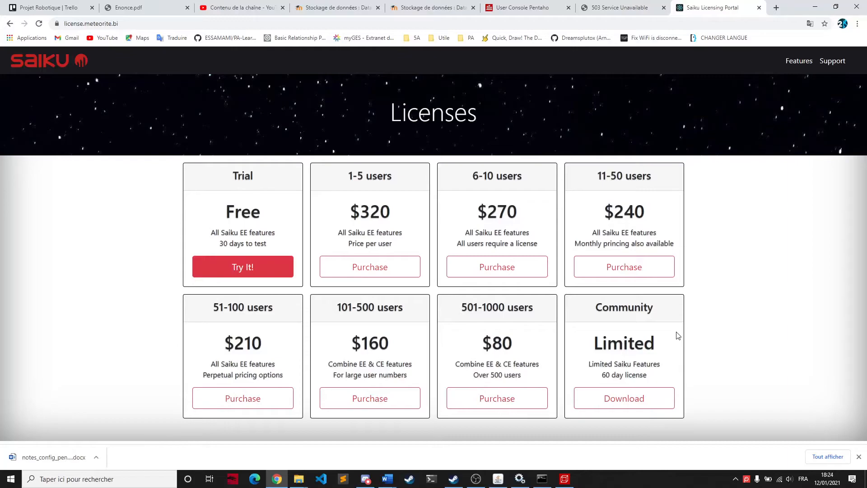
Step: Copy the license.lic file from the btoblogistics_for_fyc folder in File Explorer
left_click(299, 479)
left_click(217, 434)
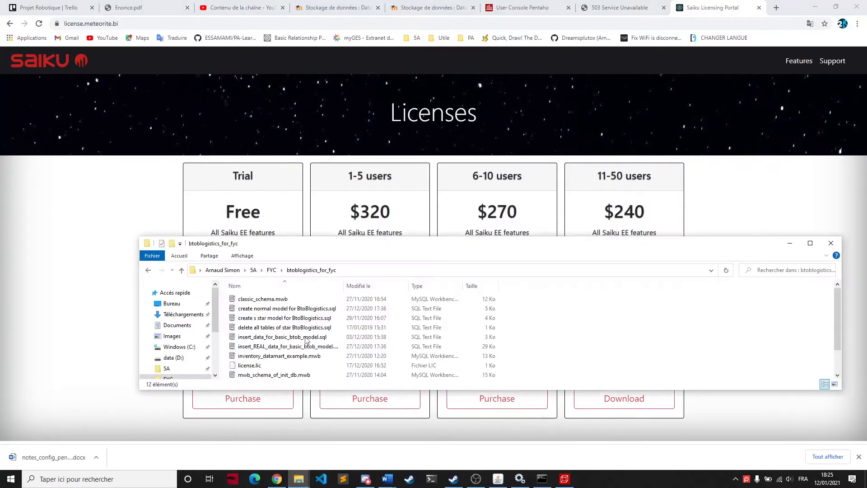
left_click(335, 271)
left_click_drag(338, 271, 256, 287)
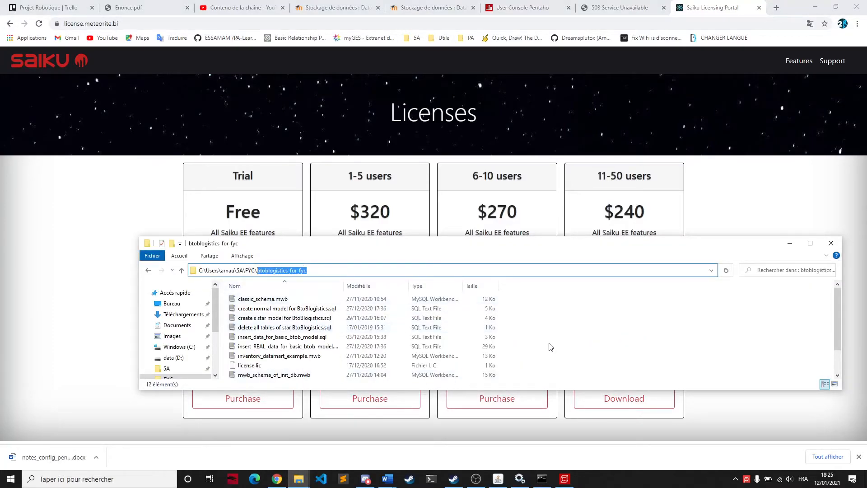
left_click(278, 366)
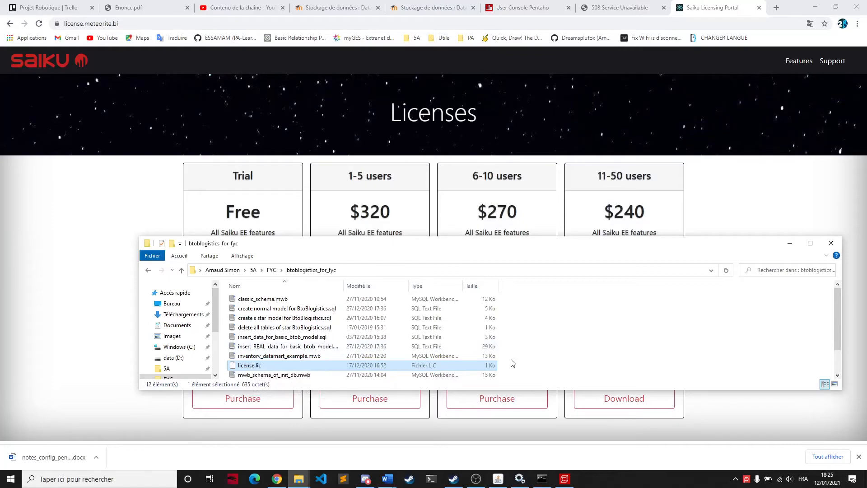
right_click(458, 367)
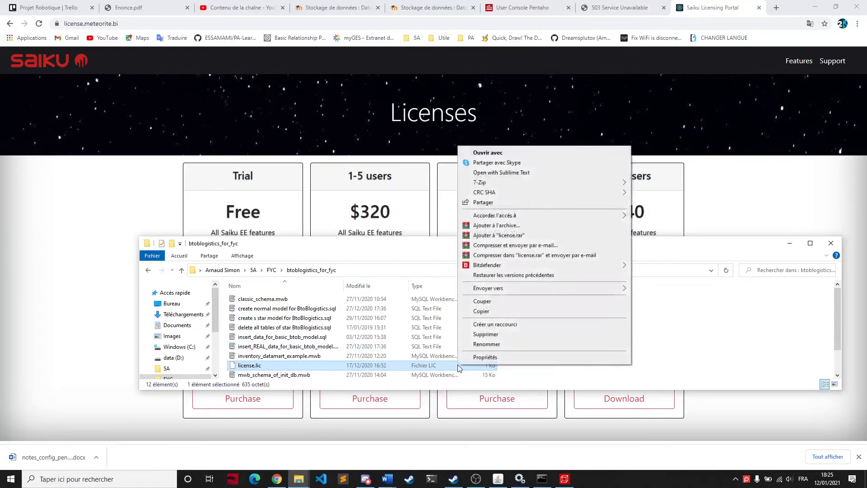
left_click(476, 312)
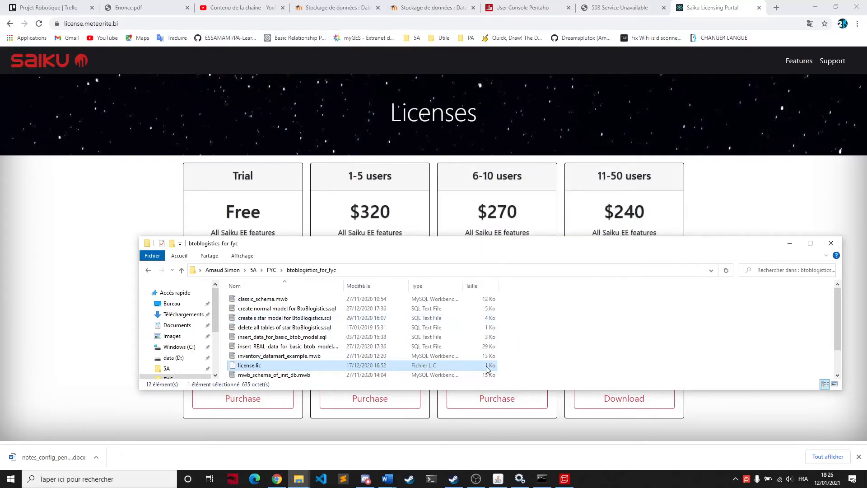
Step: In the other File Explorer window, go from D:\Pentaho to the pentaho-server\pentaho-solutions\system\saiku folder
mouse_move(299, 478)
left_click(501, 433)
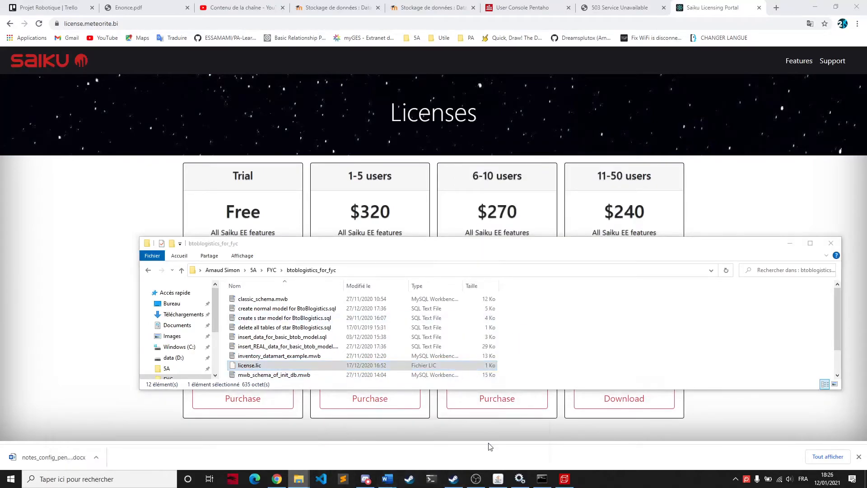
left_click(452, 217)
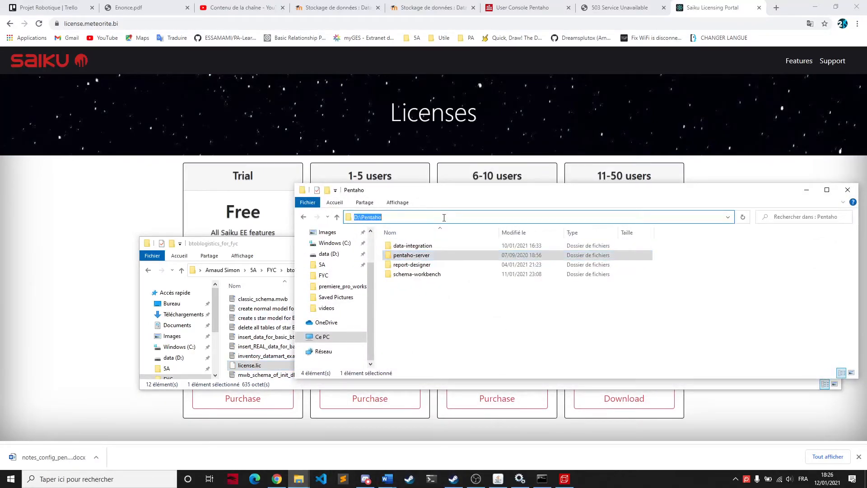
double_click(411, 256)
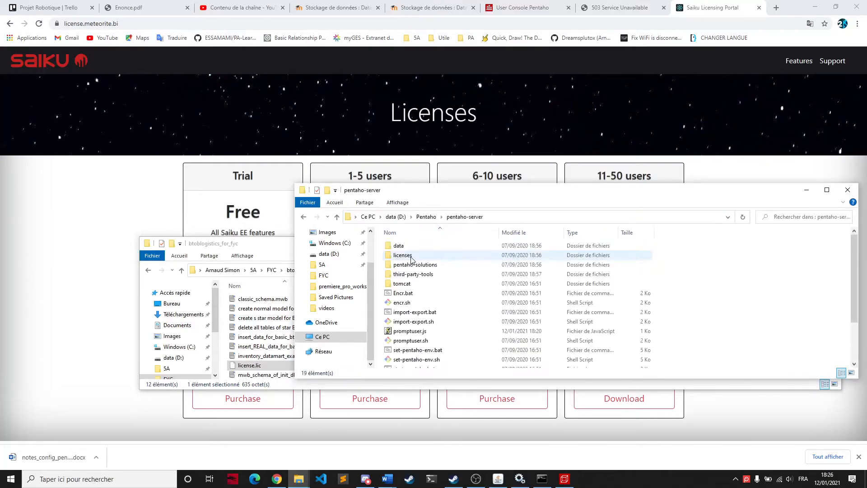
double_click(450, 267)
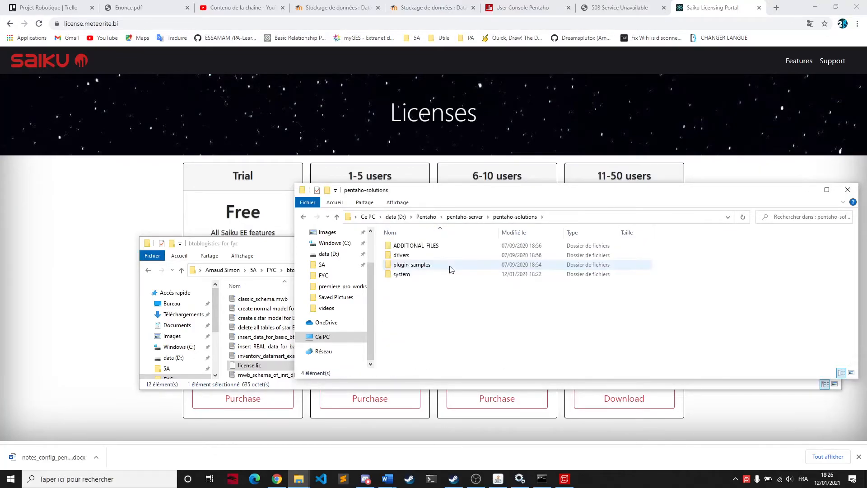
double_click(407, 274)
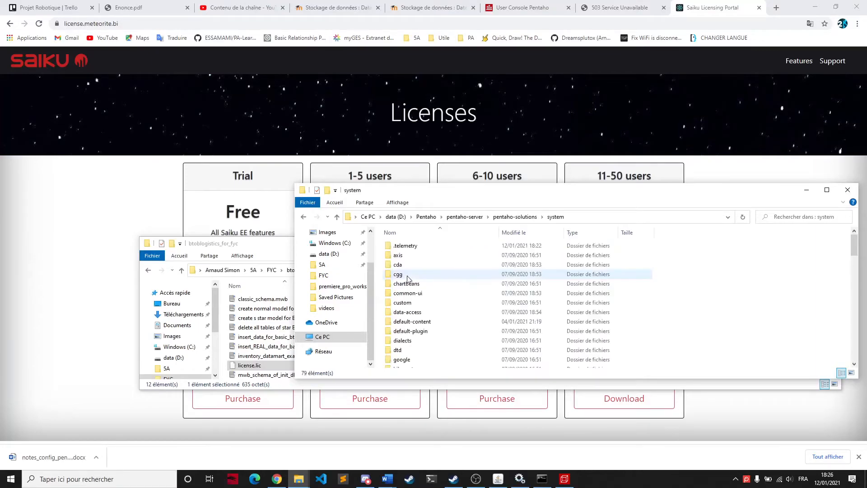
scroll(565, 292, "down", 10)
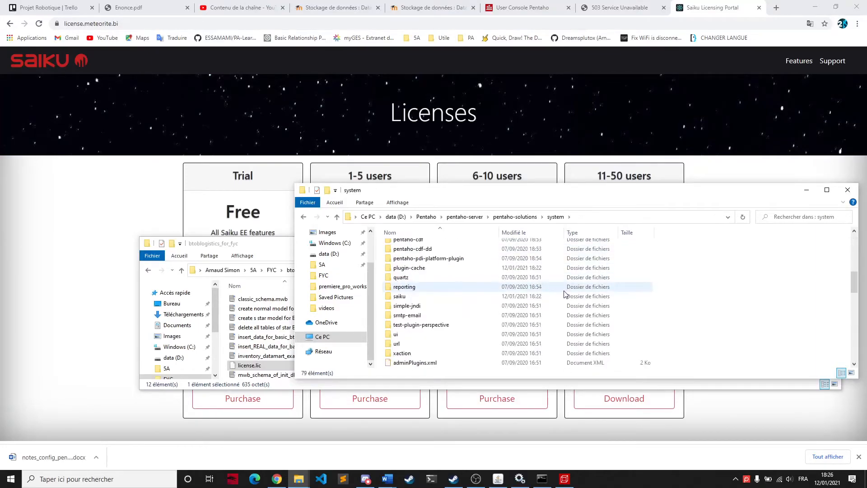
left_click(398, 298)
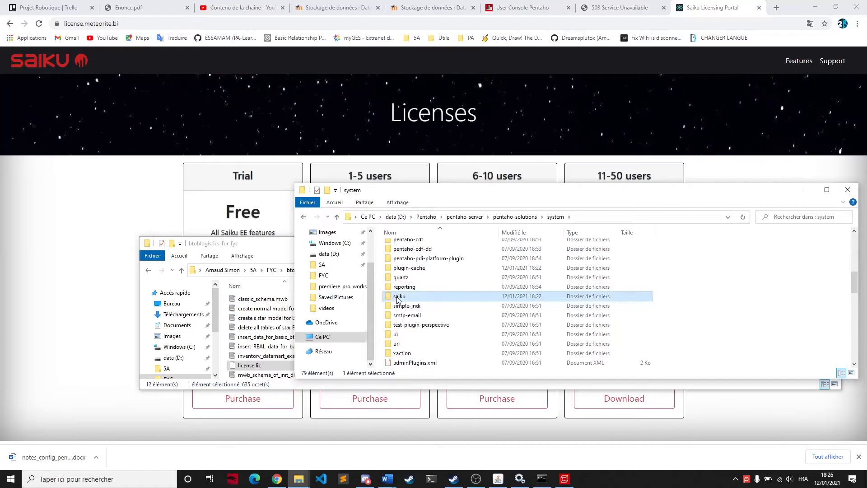
double_click(397, 298)
Step: Paste the copied license.lic file into the saiku plugin folder
left_click(419, 267)
left_click(477, 328)
right_click(474, 328)
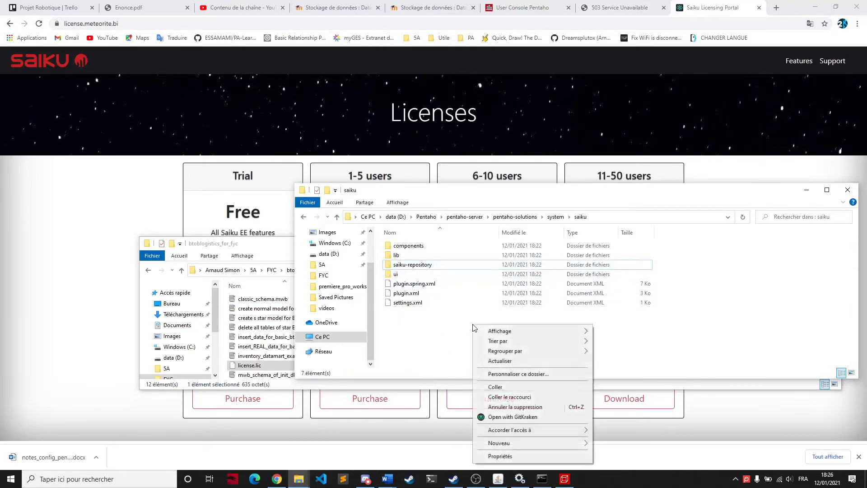
left_click(515, 387)
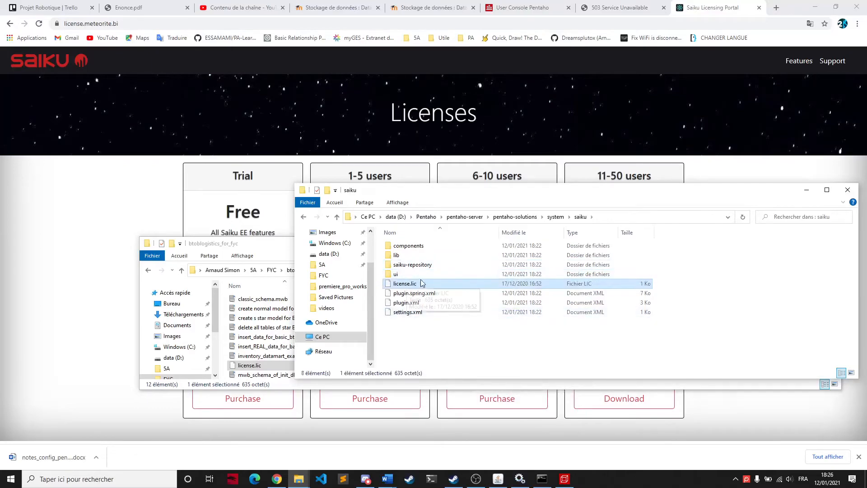
left_click(479, 346)
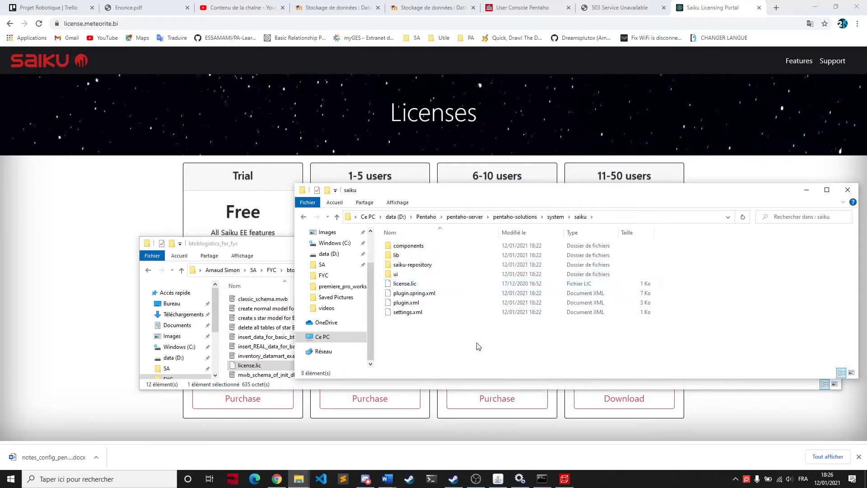
Step: Stop the running Tomcat server and restart it with start-pentaho.bat from the pentaho-server folder
left_click(498, 479)
left_click(481, 54)
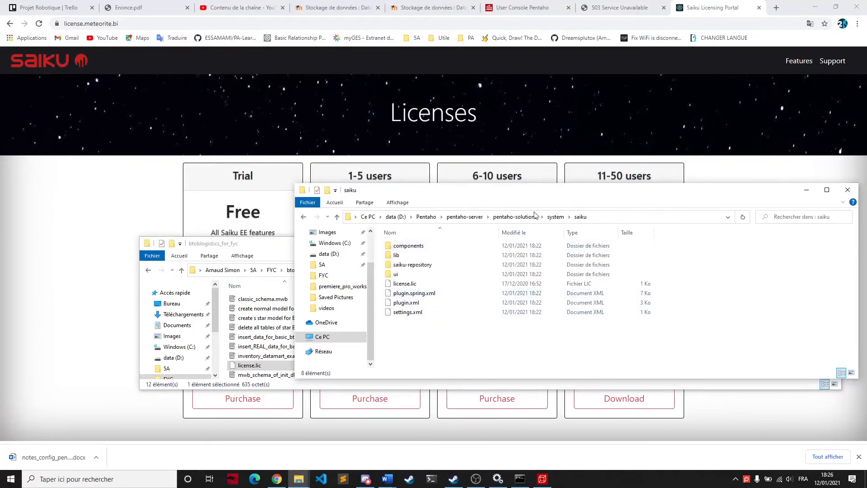
left_click(465, 217)
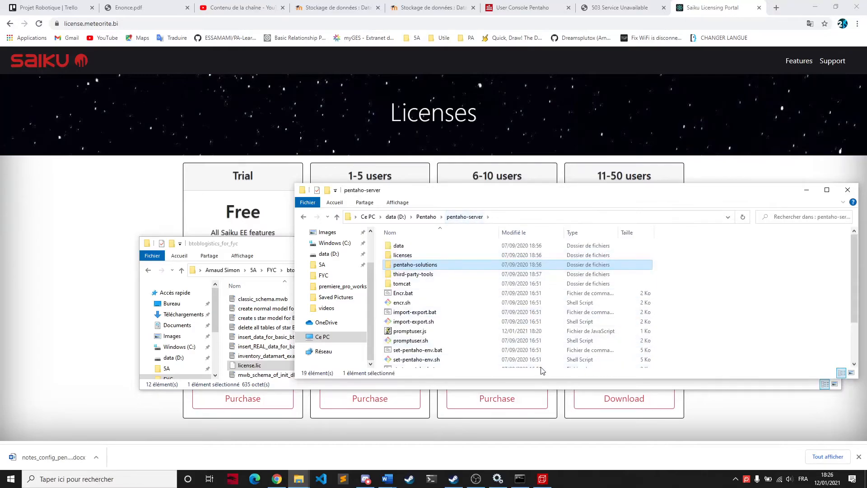
scroll(445, 327, "down", 2)
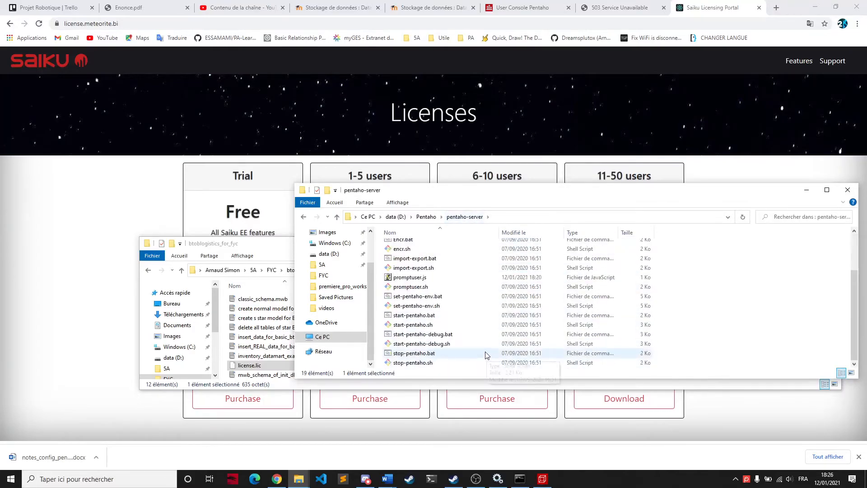
double_click(441, 315)
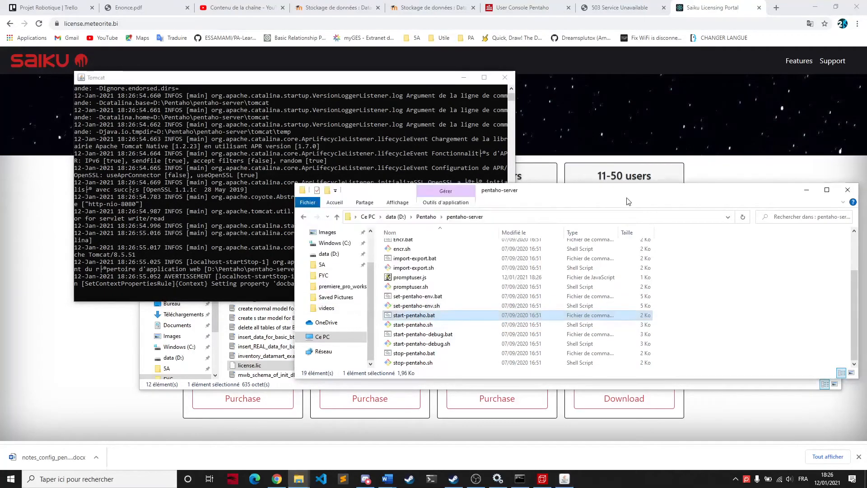
left_click(382, 80)
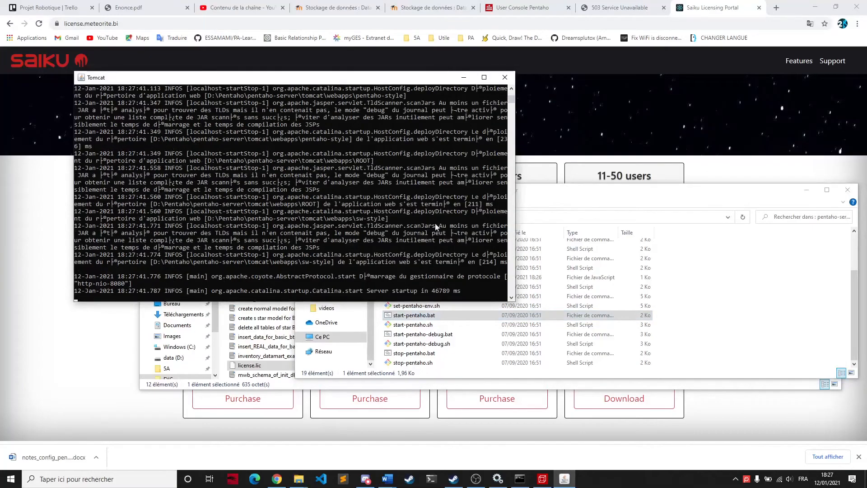
Step: Reload the Pentaho User Console in the browser and sign in as the admin evaluator
left_click(522, 7)
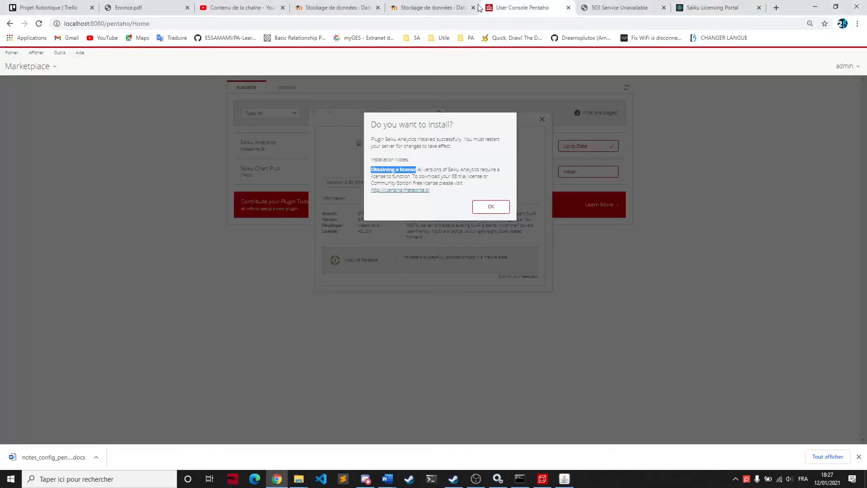
left_click(180, 25)
key("Return")
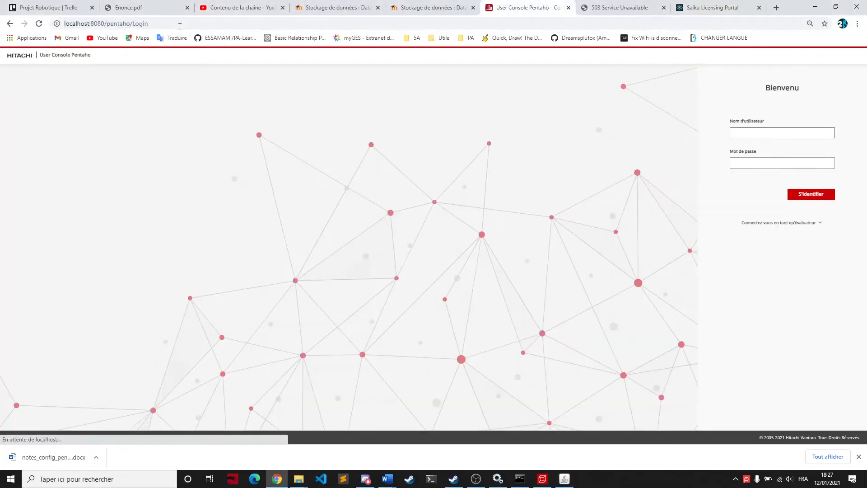
left_click(776, 223)
left_click(766, 276)
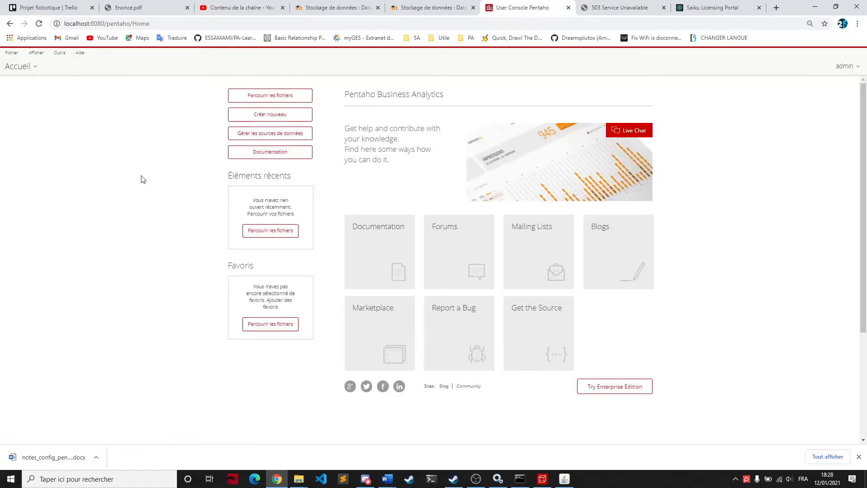
Step: Create a new Saiku Analytics document from the User Console and start a new query in it
left_click(235, 118)
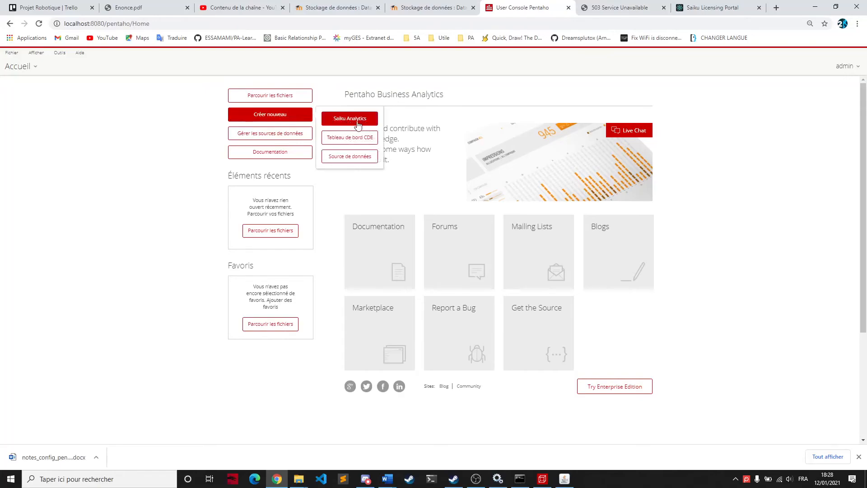
left_click(11, 52)
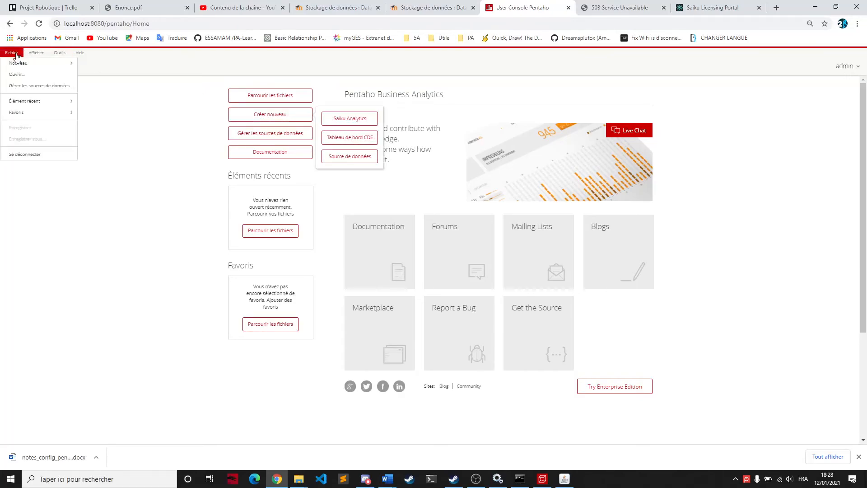
mouse_move(26, 63)
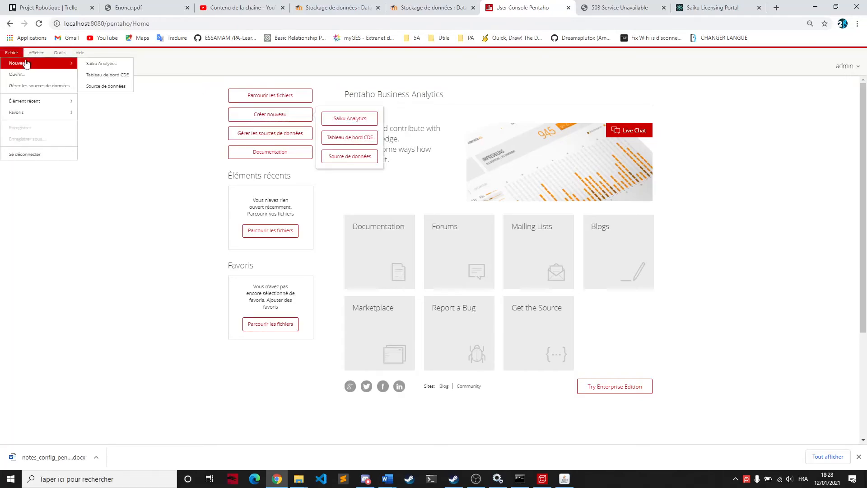
left_click(108, 64)
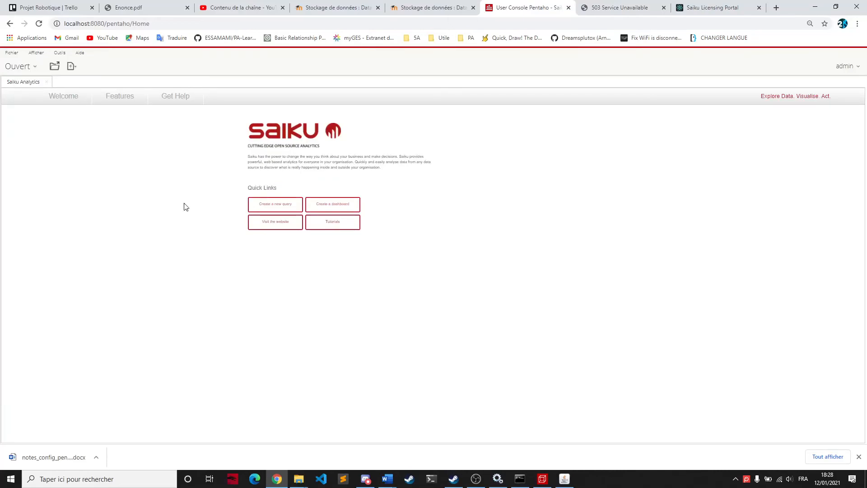
left_click(276, 209)
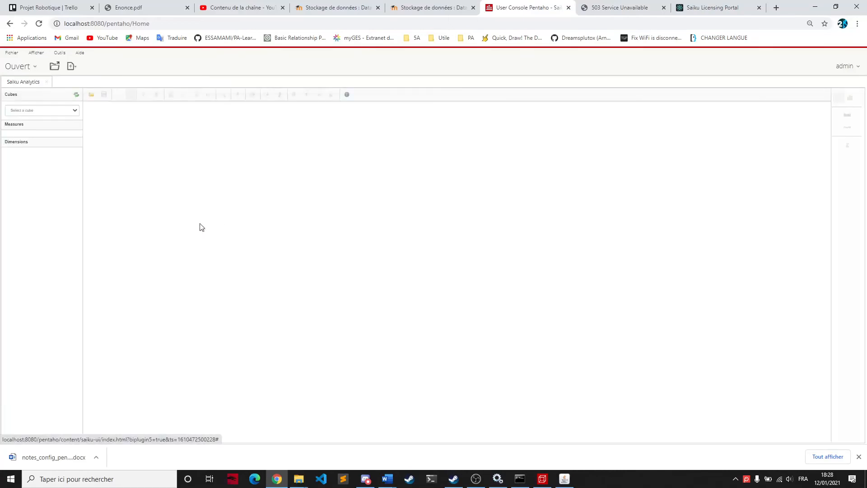
Step: Check the list of available cubes for the one under ventes_datamart_schema, leaving no cube selected
left_click(73, 112)
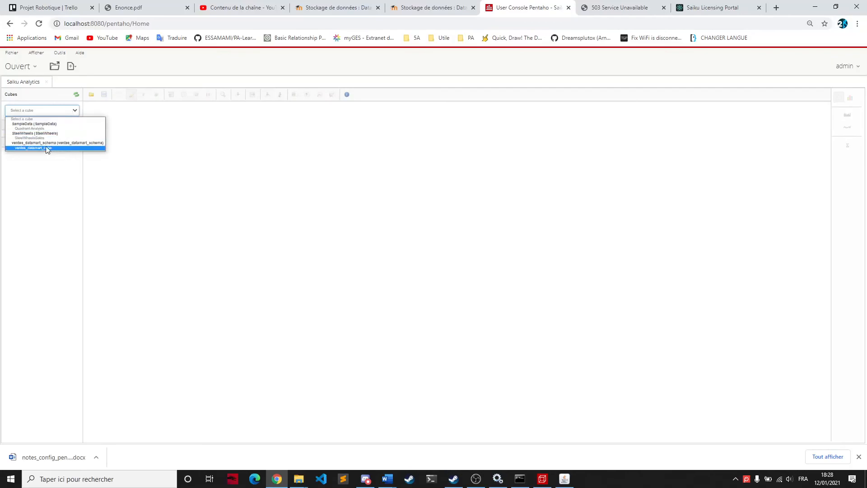
left_click(166, 149)
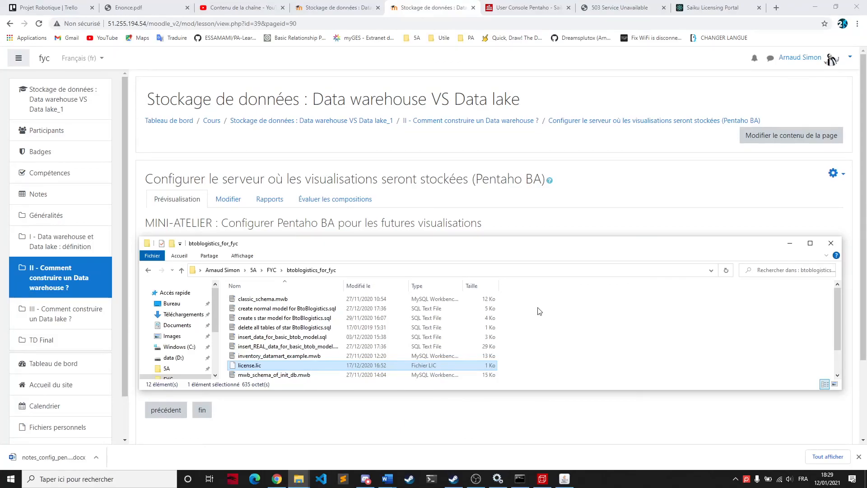
left_click(537, 307)
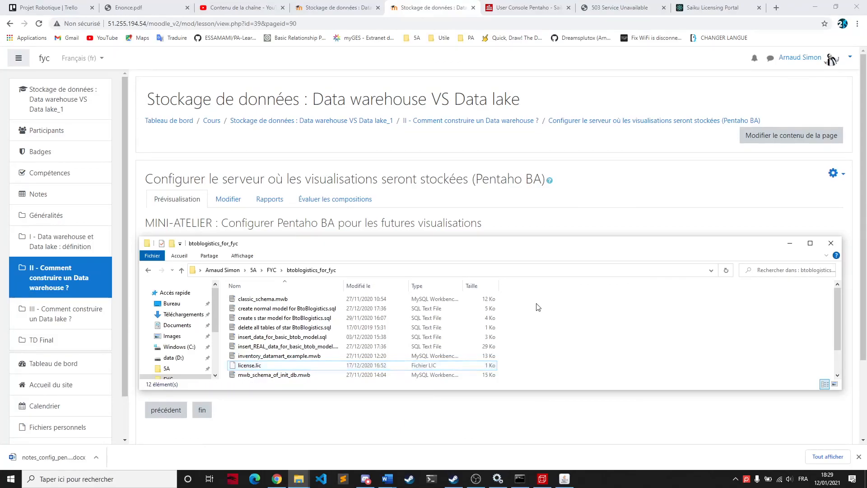